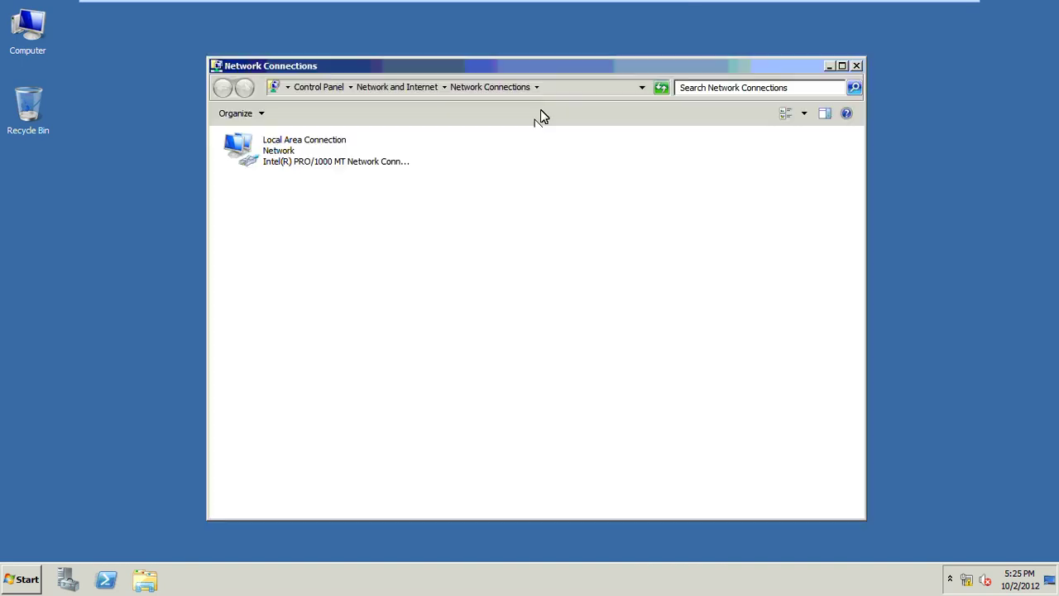
- Set the Local Area Connection's IPv4 alternate DNS server to 10.0.0.202, apply it and close Network Connections
click(313, 164)
right_click(313, 163)
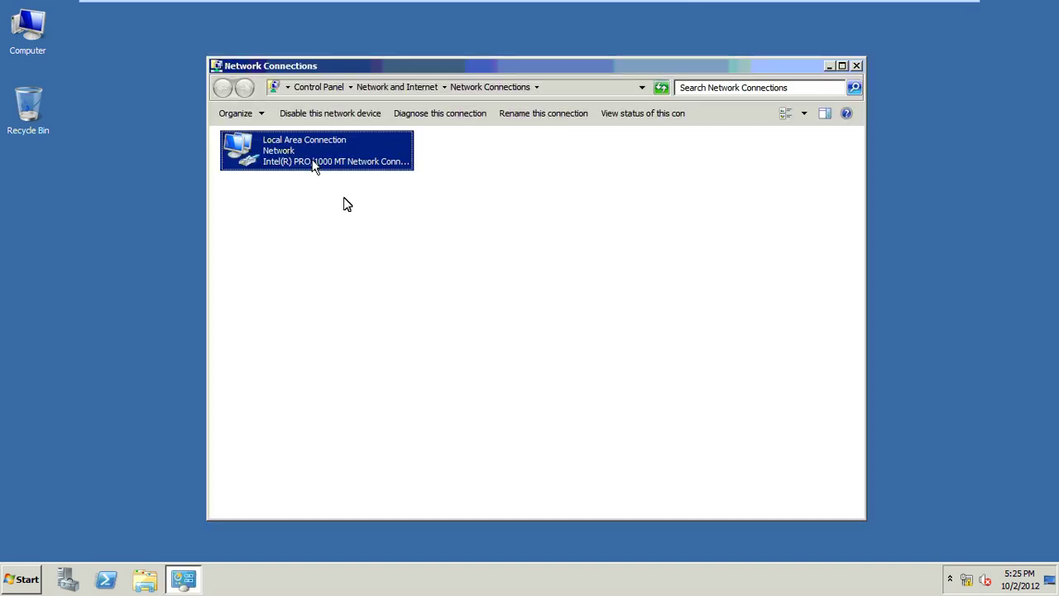
click(366, 284)
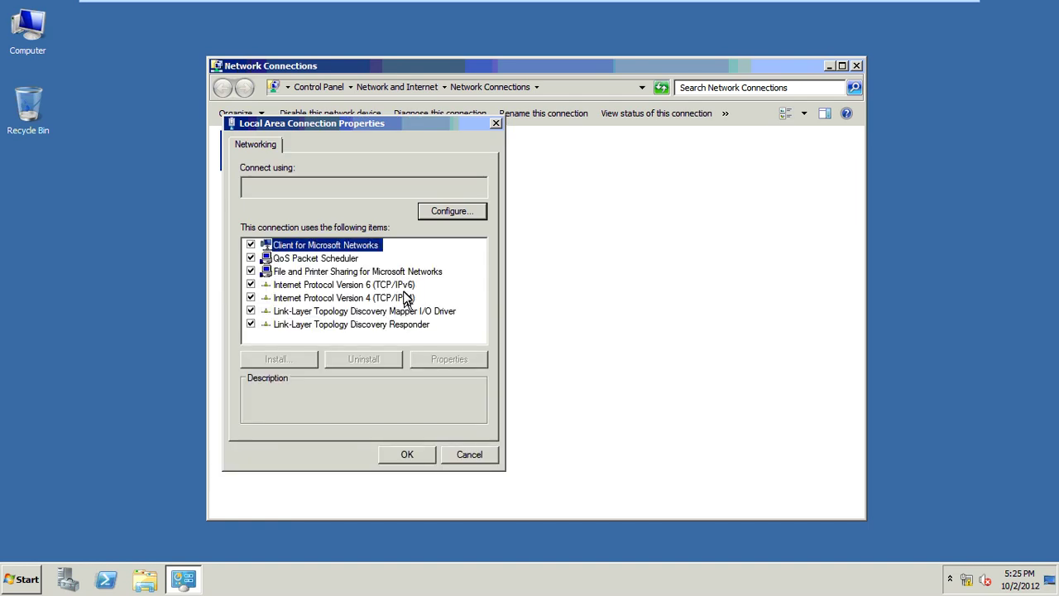
click(404, 297)
click(440, 364)
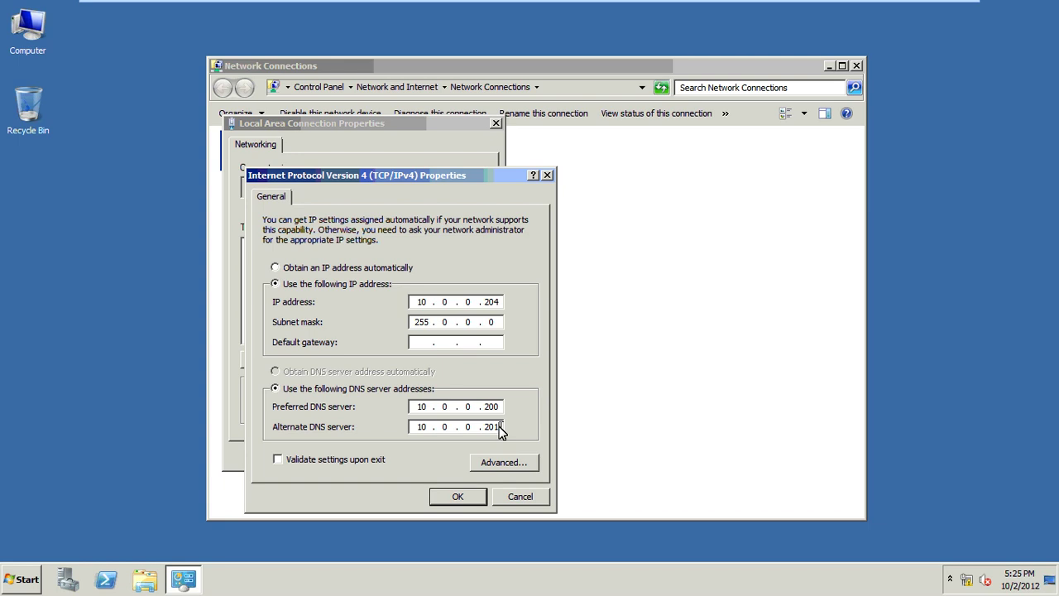
key(BackSpace)
text(2)
click(470, 498)
click(858, 65)
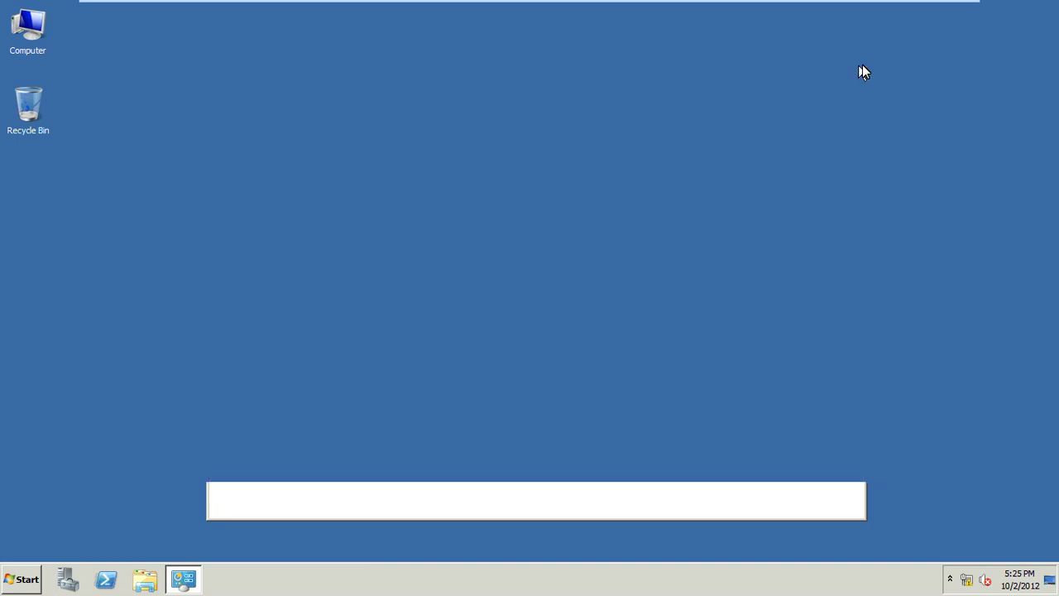
- Run dcpromo and proceed past the wizard's welcome and operating system compatibility pages without advanced mode
key(super+r)
text(dc)
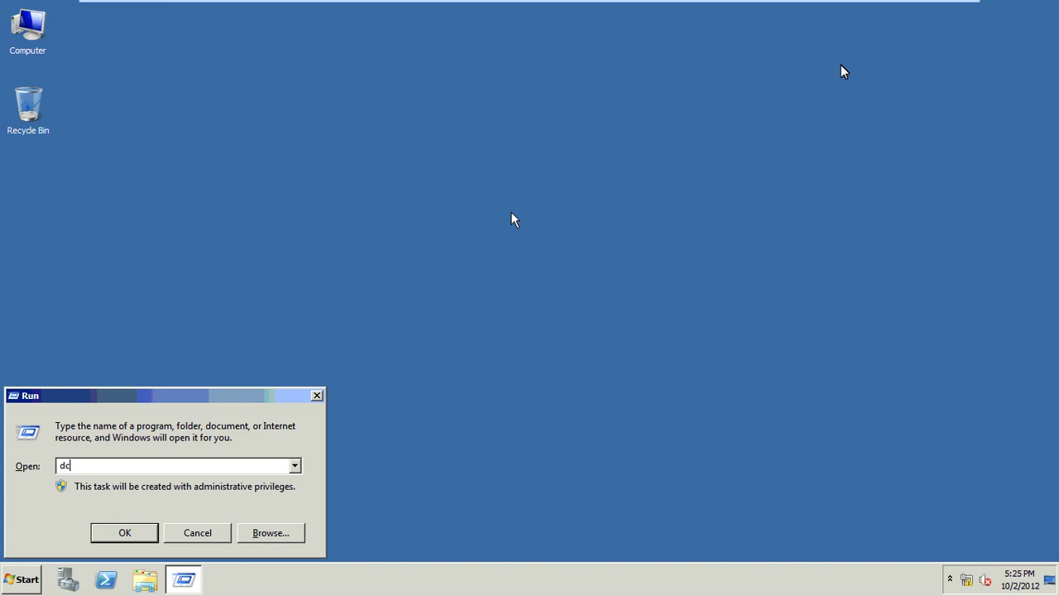
text(promo)
key(Return)
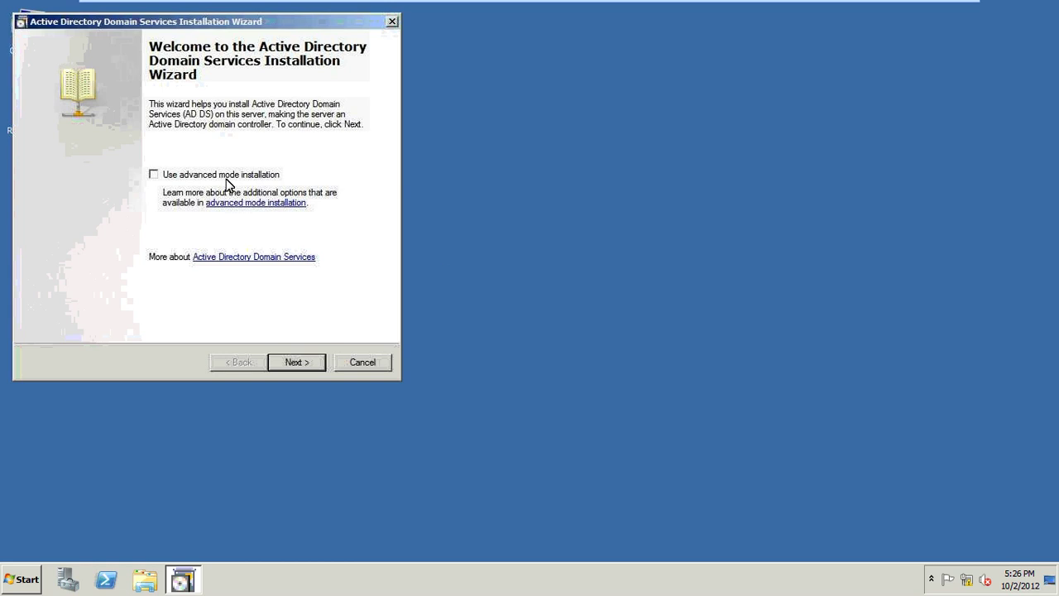
click(302, 368)
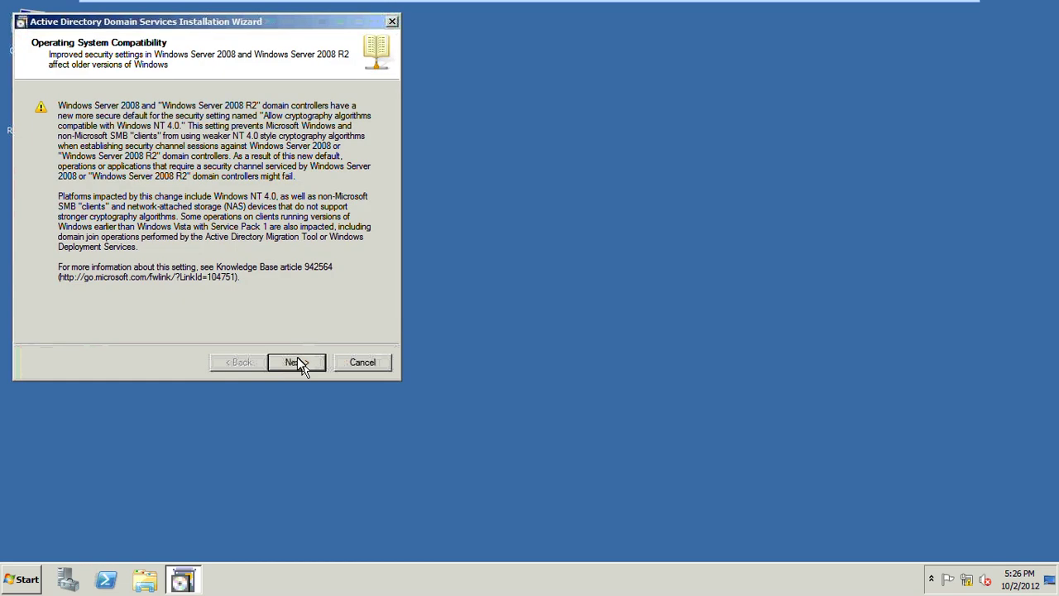
click(300, 364)
- Choose an existing forest deployment that creates a new domain as a new domain tree root instead of a child domain
click(105, 101)
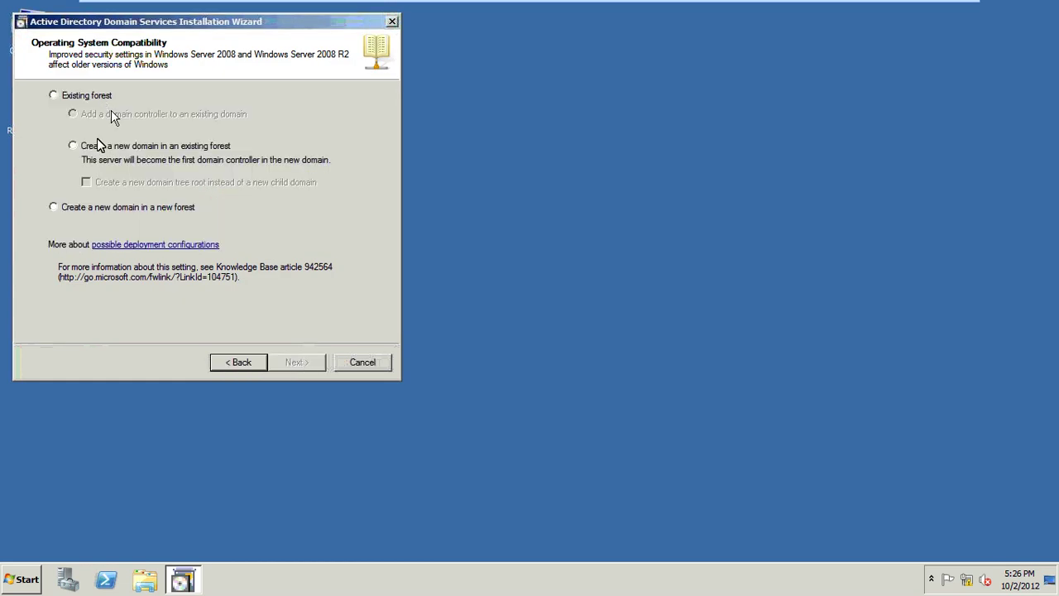
click(96, 147)
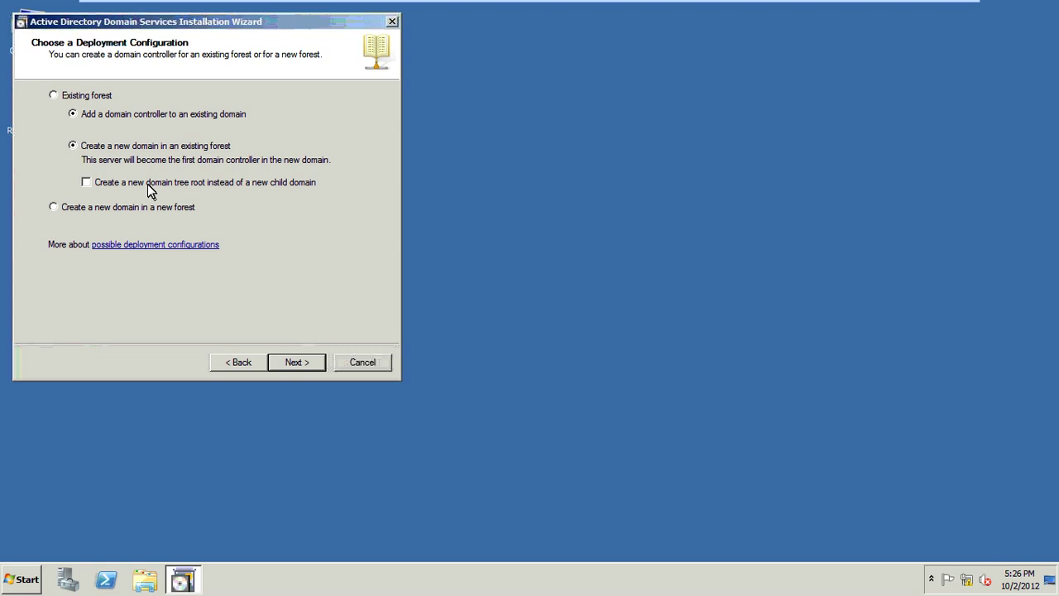
click(212, 189)
click(304, 364)
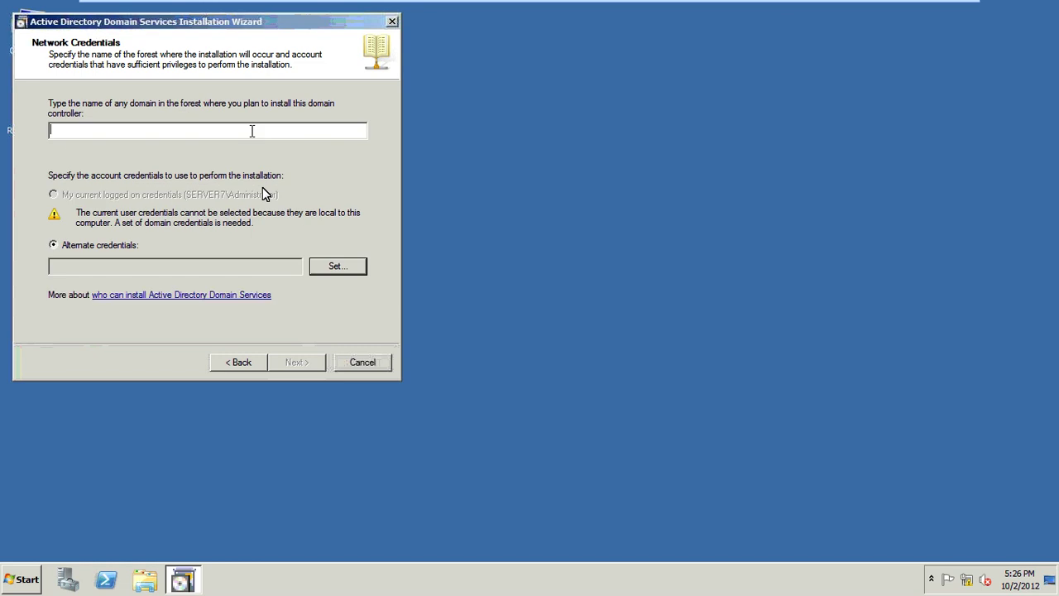
- Specify google.com as the forest domain and supply the google\administrator alternate credentials with the account password
text(google.c)
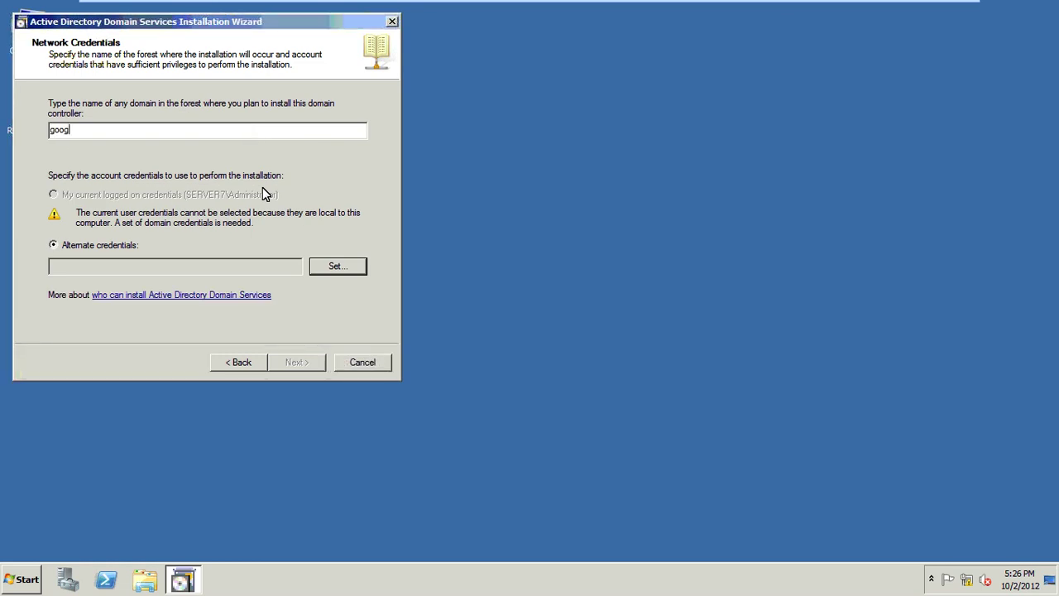
text(om)
click(320, 273)
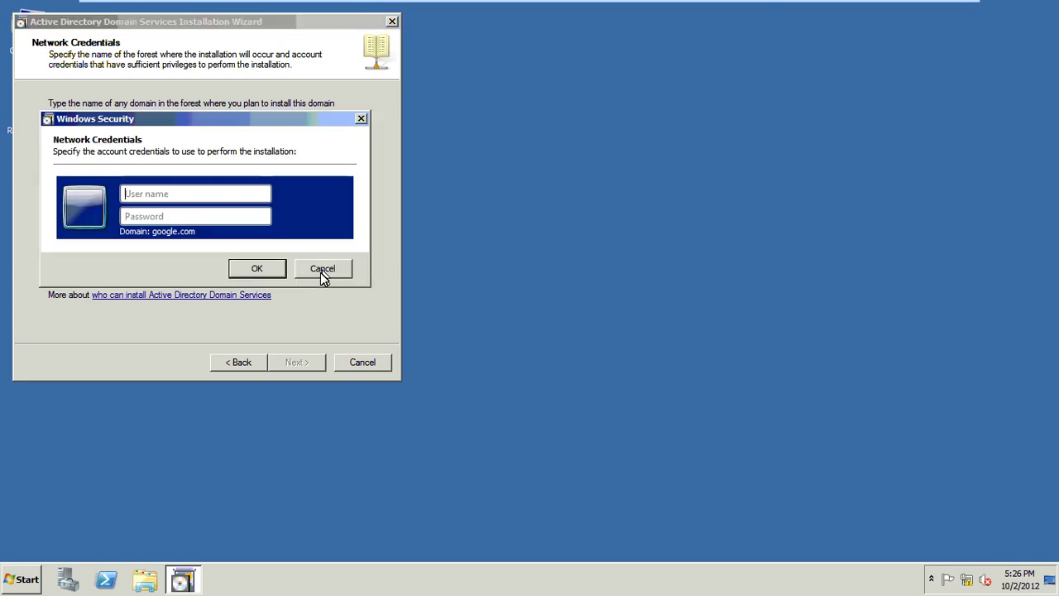
text(google\ad)
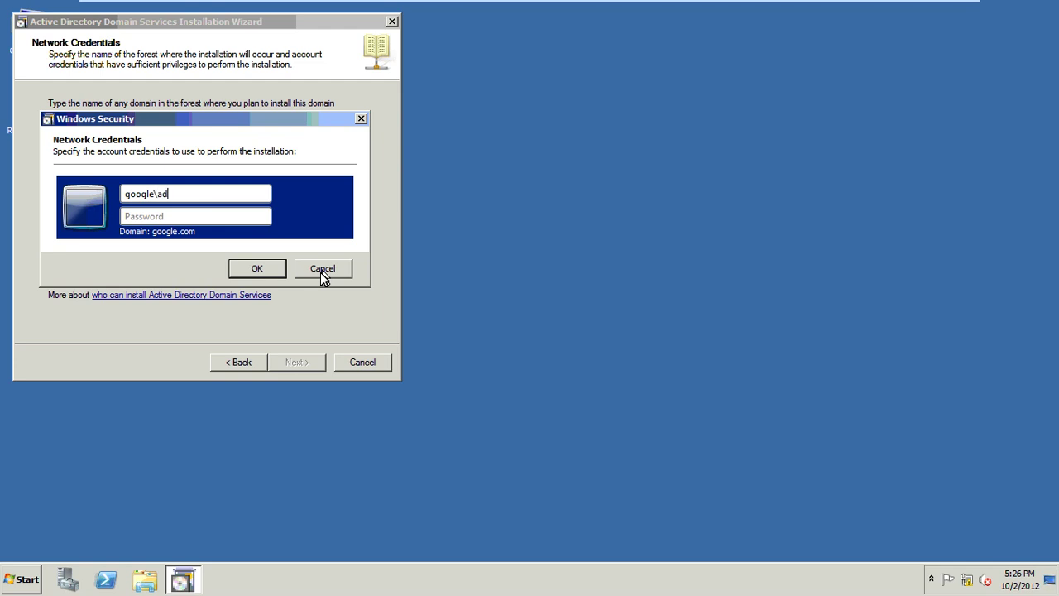
text(ministrator)
key(Tab)
text(••••••)
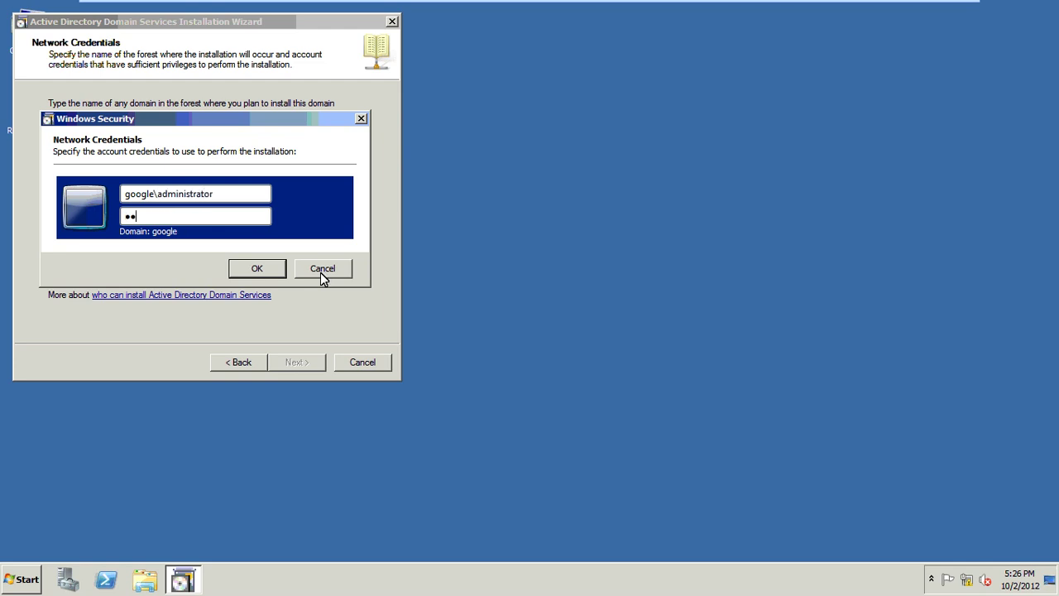
text(•)
key(Return)
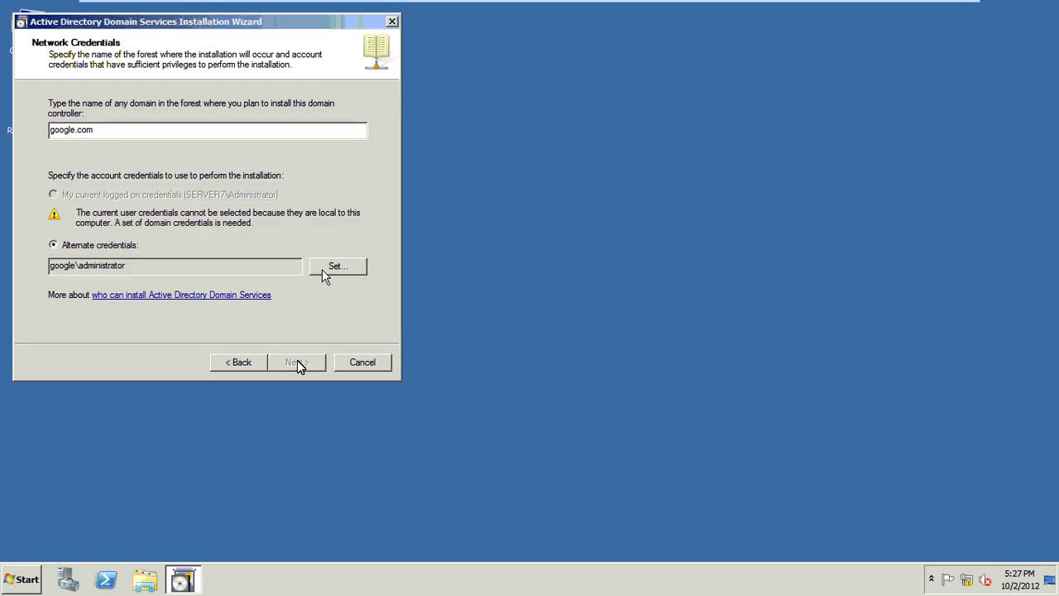
click(297, 364)
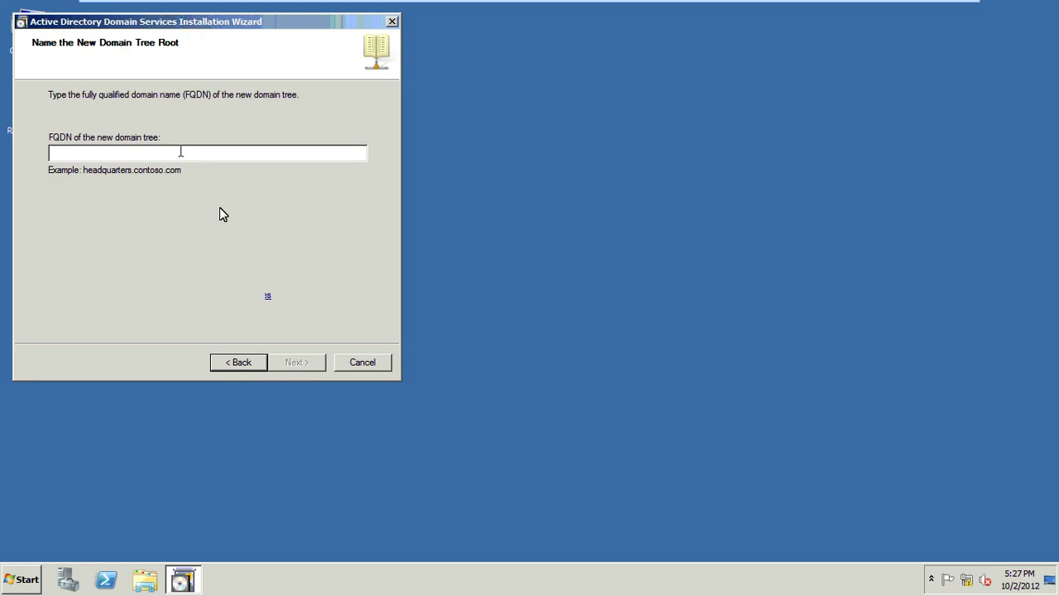
text(yout)
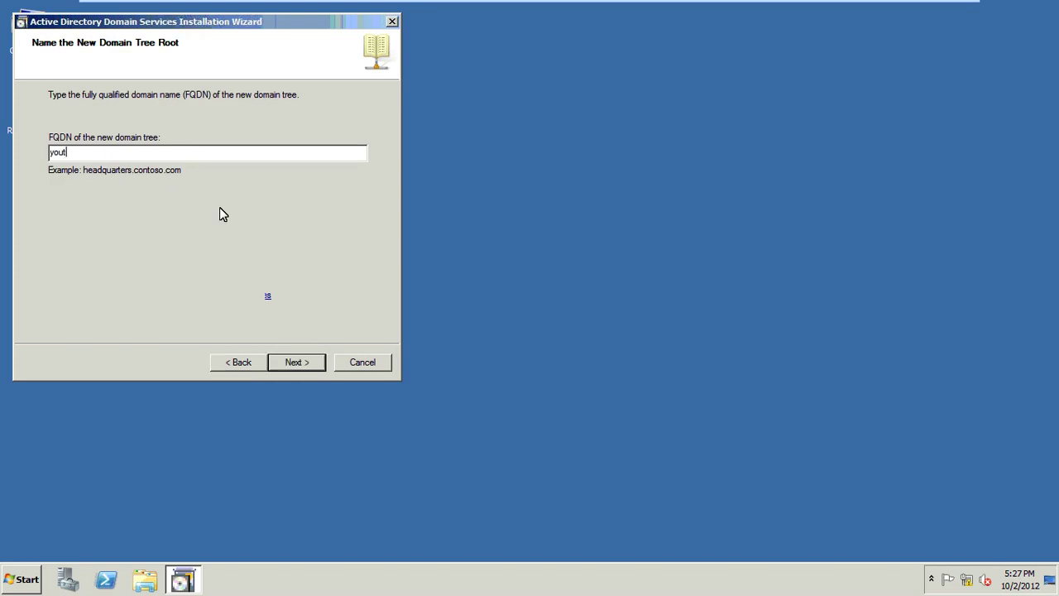
text(ub)
key(BackSpace)
key(BackSpace)
key(BackSpace)
key(BackSpace)
key(BackSpace)
key(BackSpace)
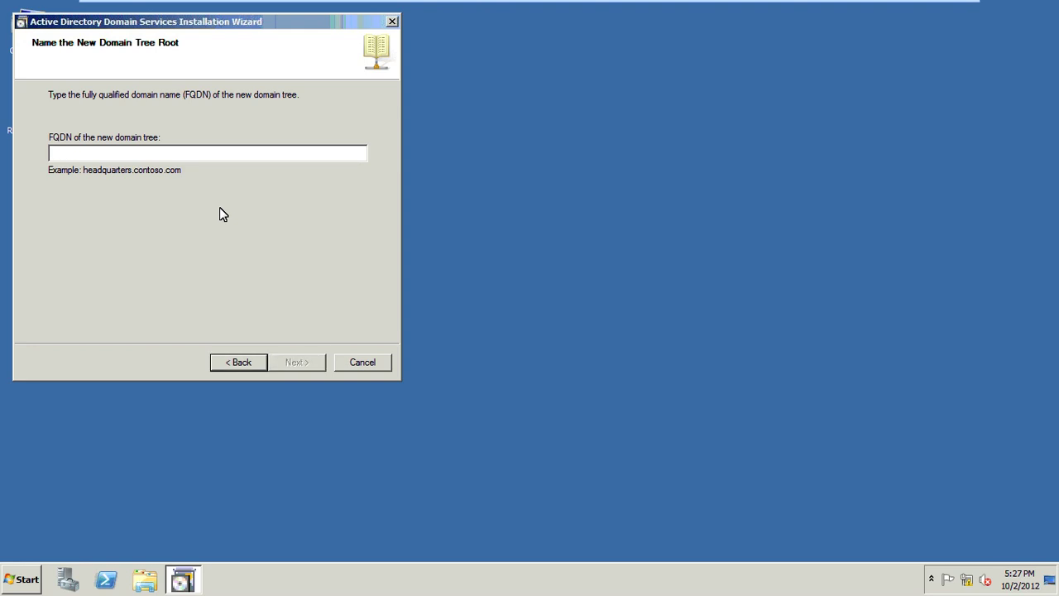
- Name the new domain tree gmail.com and accept GMAIL as its NetBIOS name
text(gm)
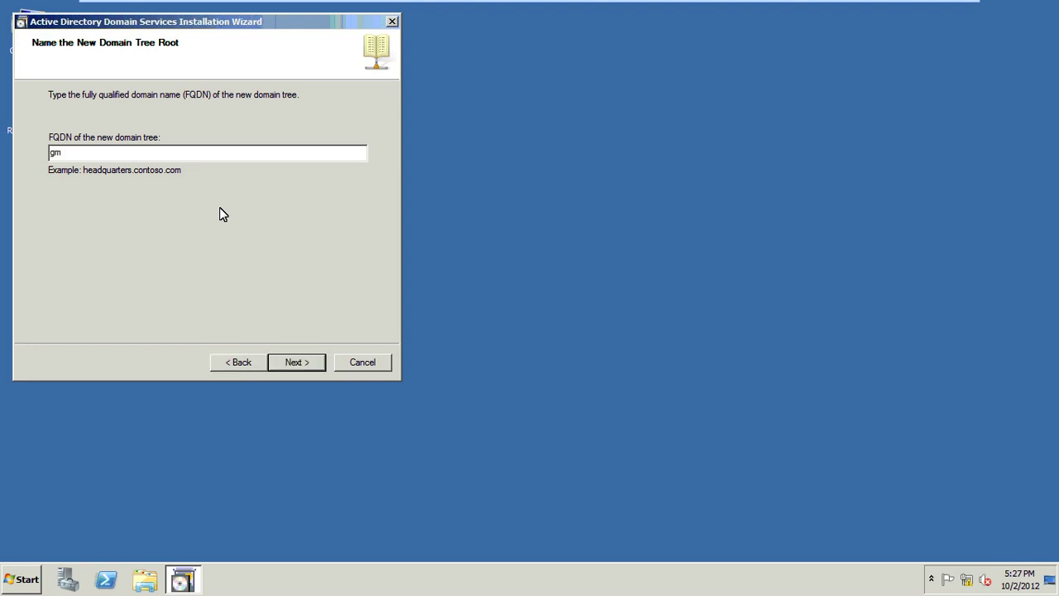
text(lail.com)
click(305, 371)
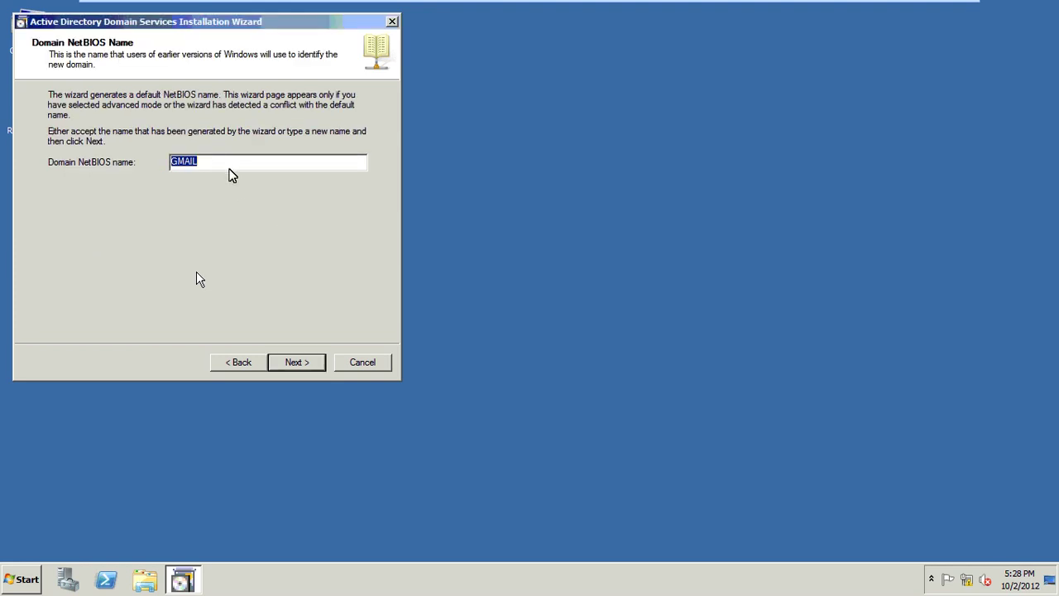
click(305, 367)
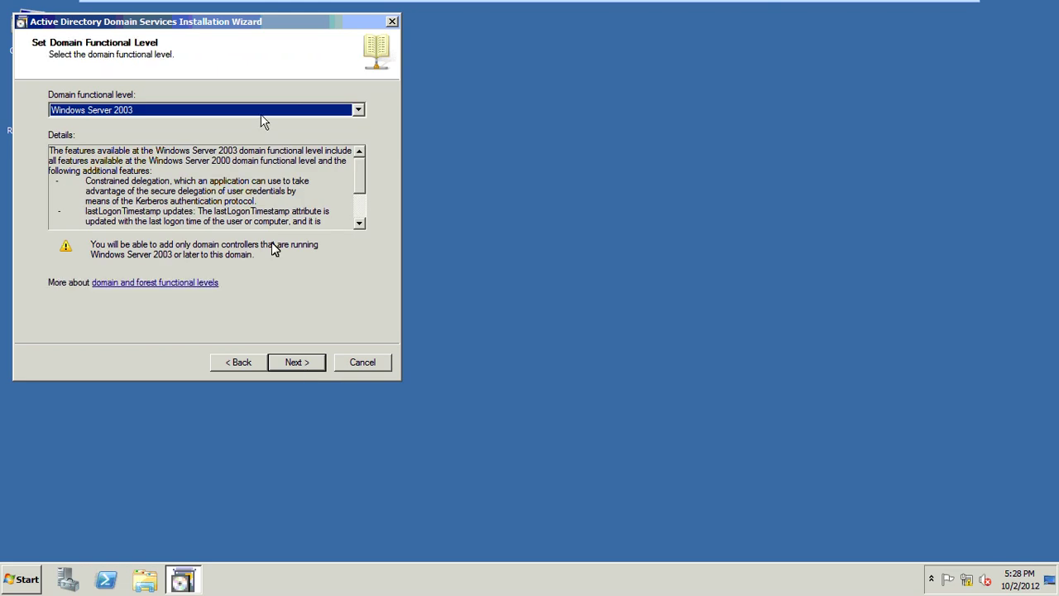
- Accept the Windows Server 2003 functional level and Default-First-Site-Name, keep the DNS server option and continue without DNS delegation
click(297, 359)
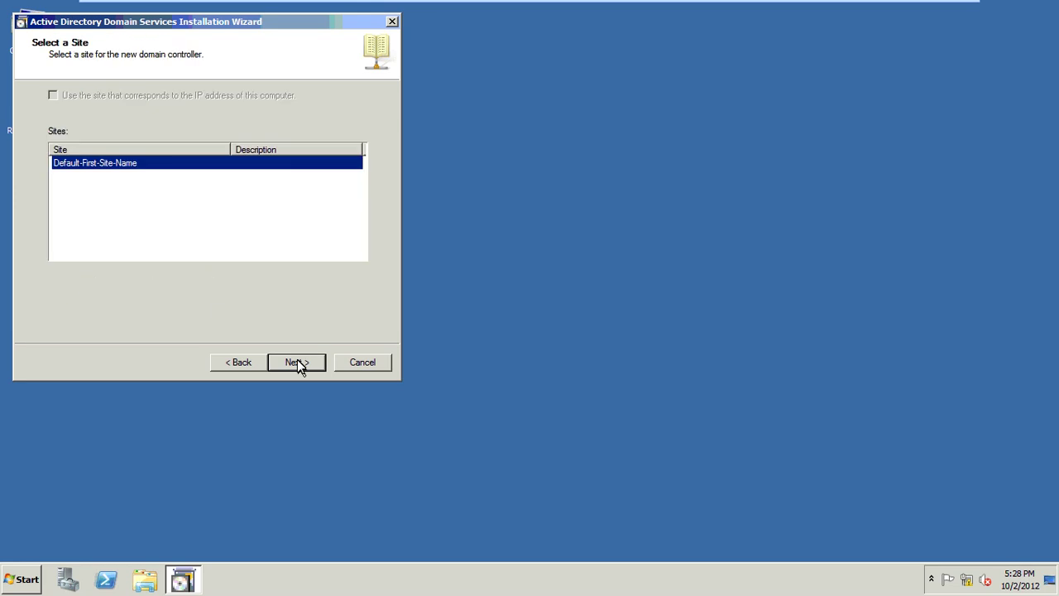
click(297, 363)
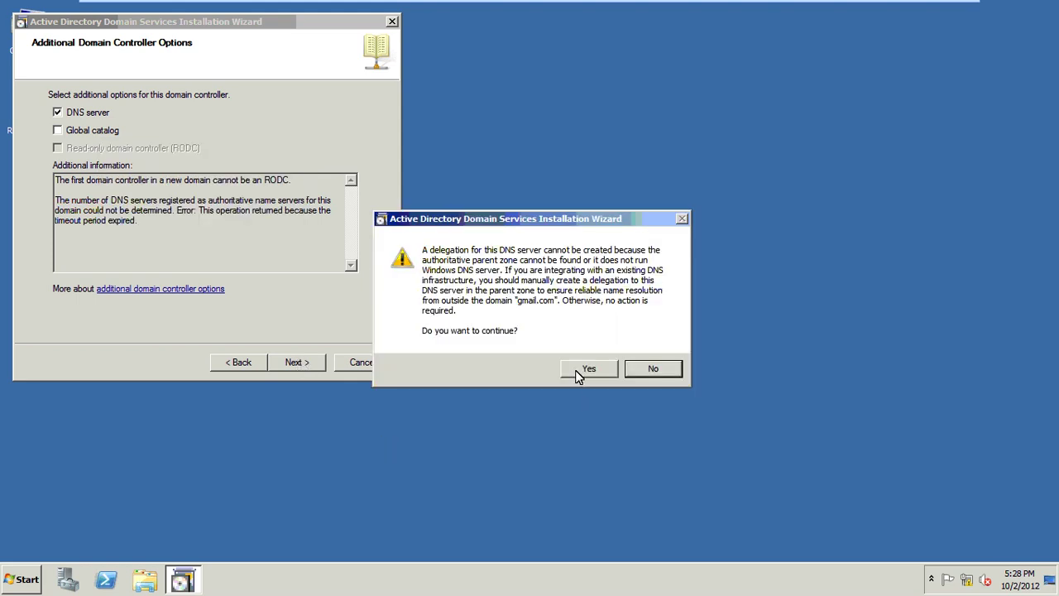
key(Return)
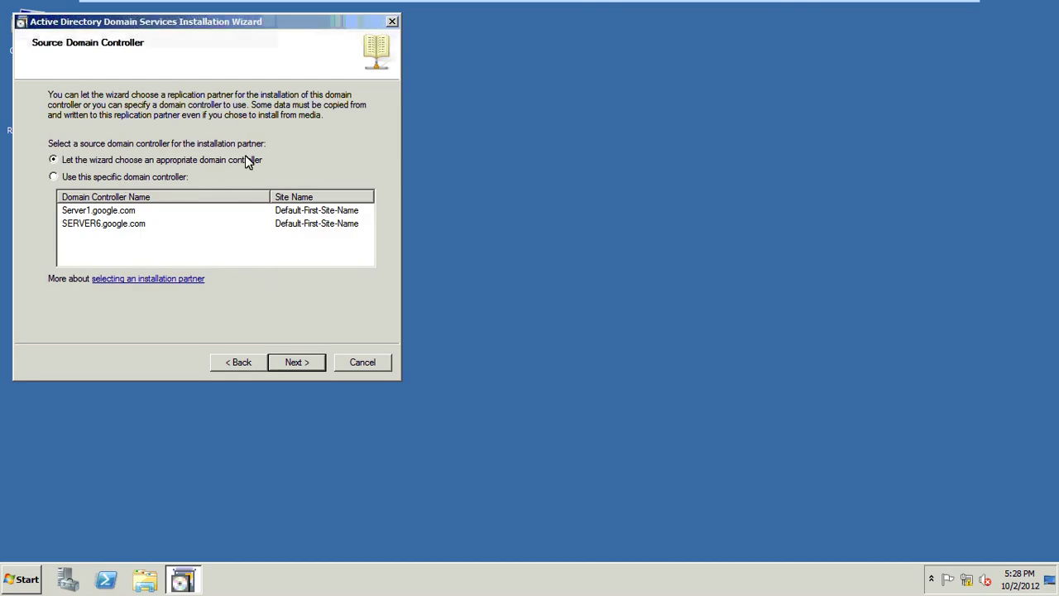
- Select Server1.google.com as the source domain controller and keep the default database, log files and SYSVOL folders
click(120, 212)
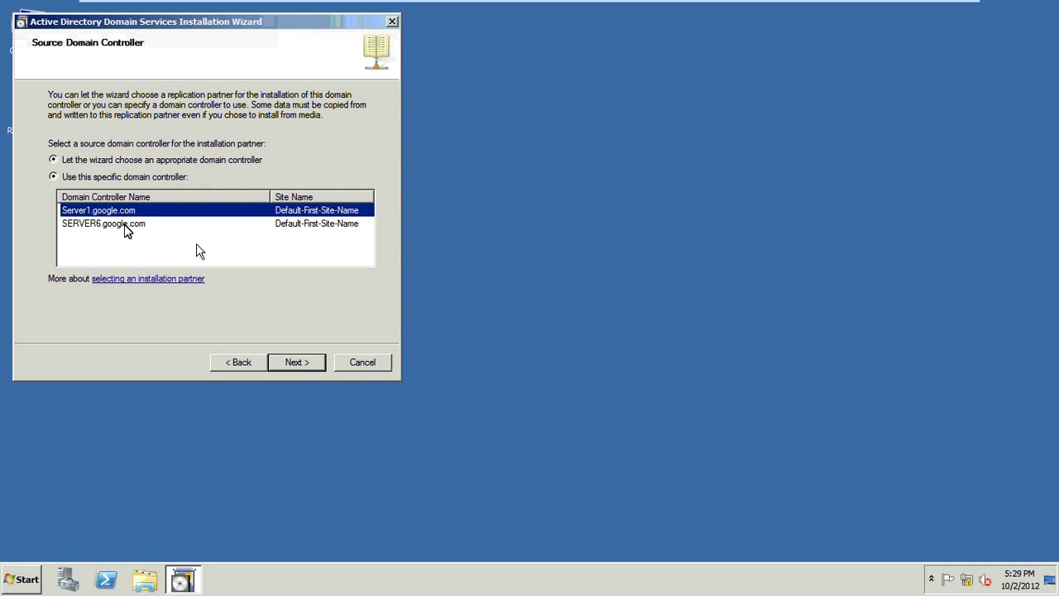
click(300, 365)
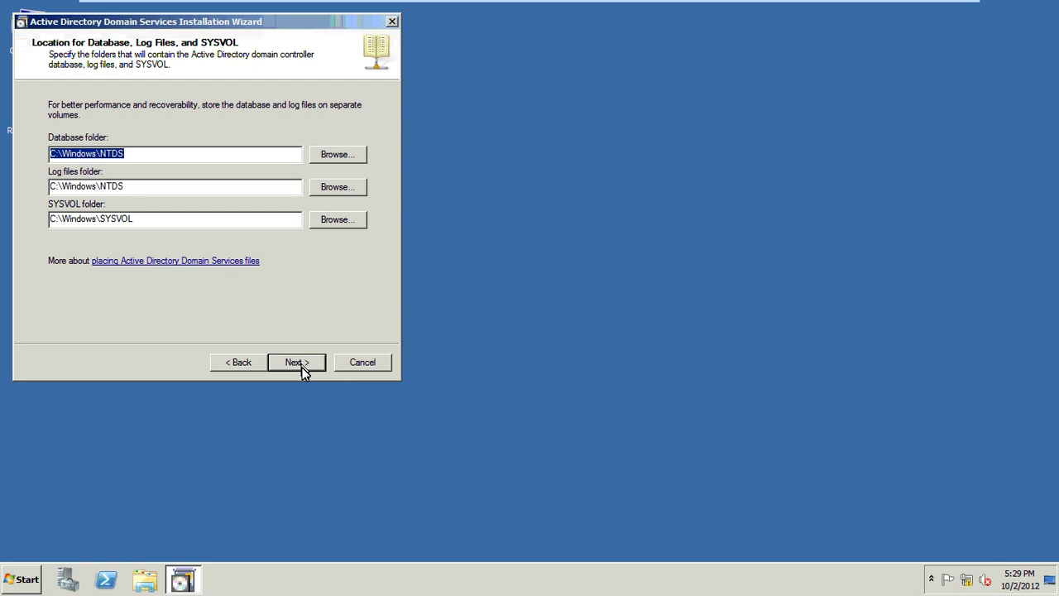
click(301, 367)
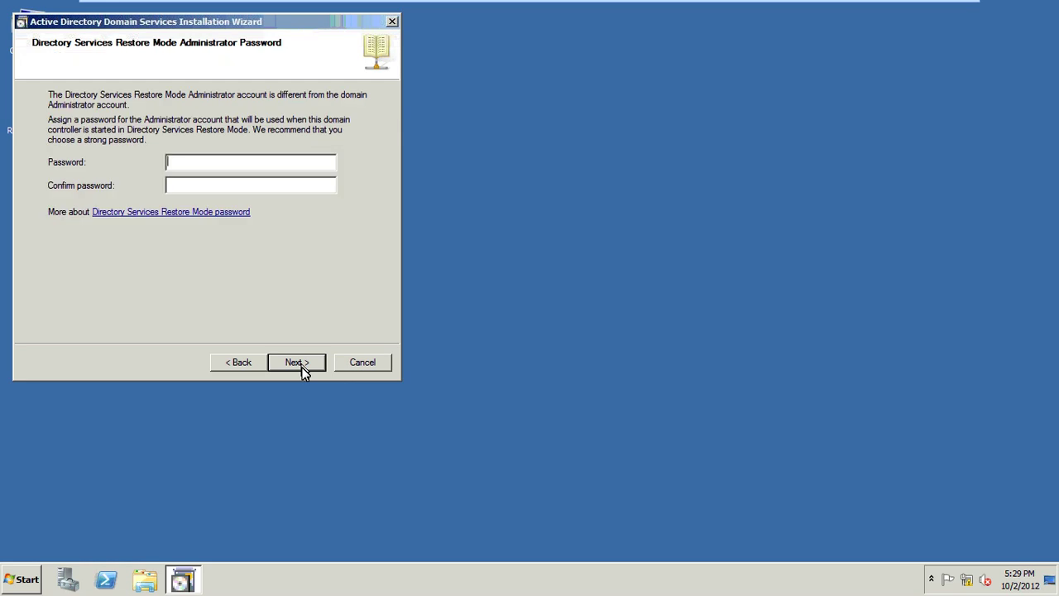
- Enter and confirm the Directory Services Restore Mode password, and start the installation with reboot on completion
text(•••••••)
key(Tab)
text(•••••••)
double_click(296, 363)
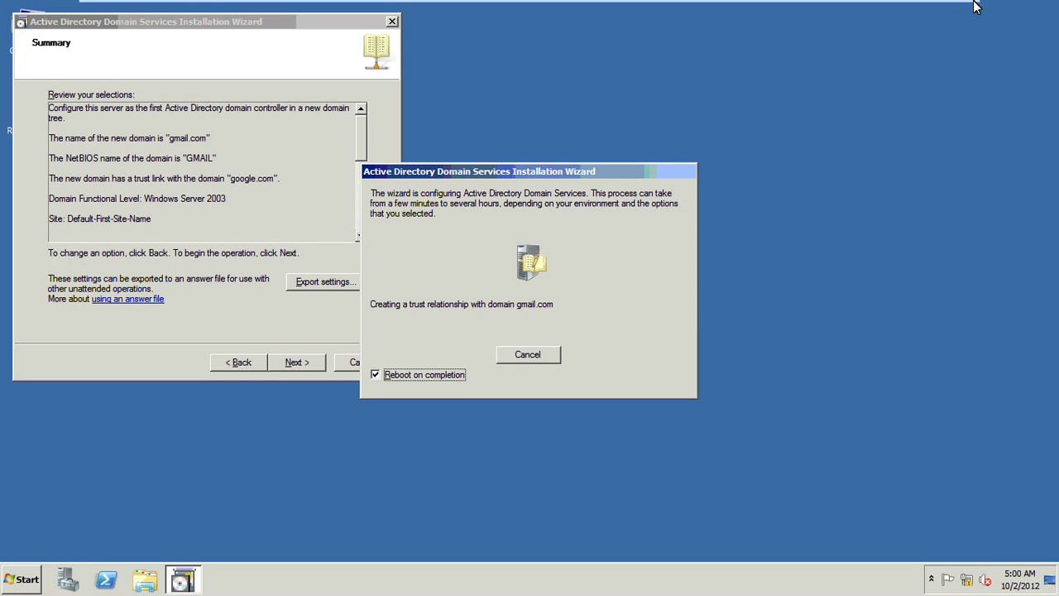
- Log on to the restarted Server-7 virtual machine in full screen as GMAIL\Administrator with the account password
mouse_move(965, 5)
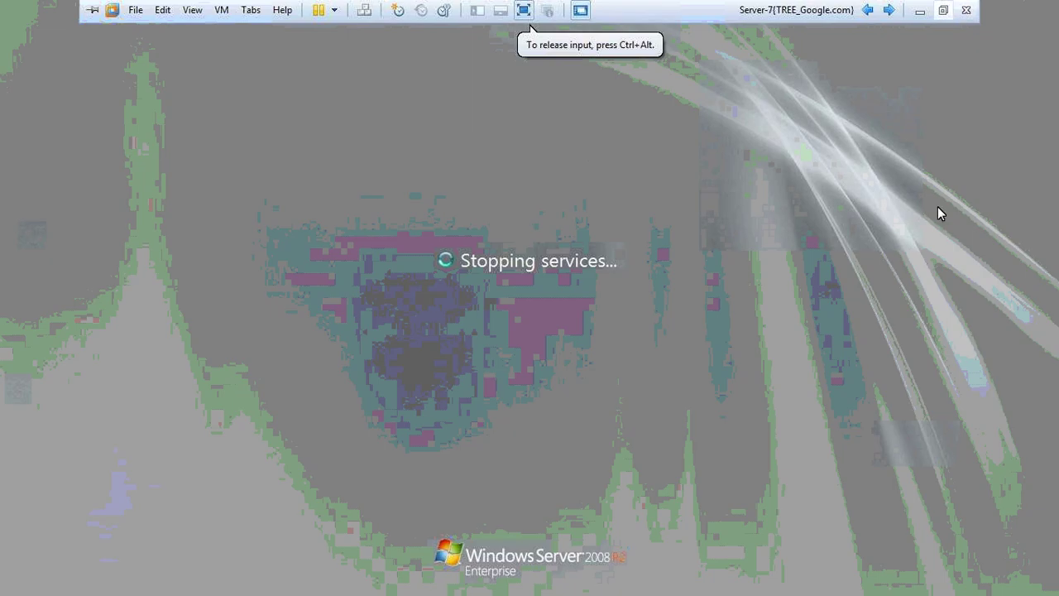
key(ctrl+alt+Return)
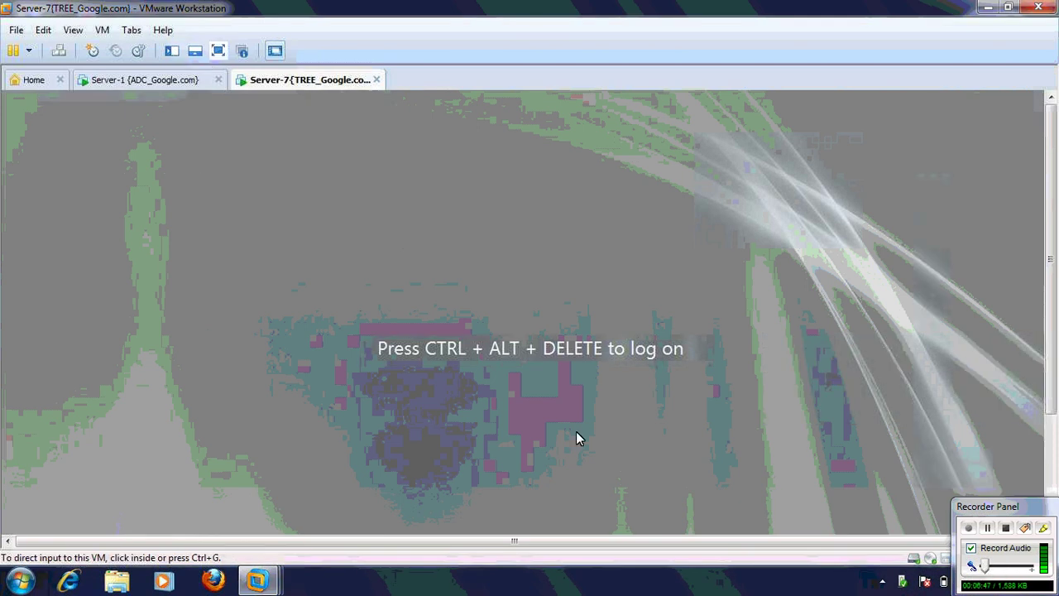
key(ctrl+alt+Return)
key(ctrl+alt+Insert)
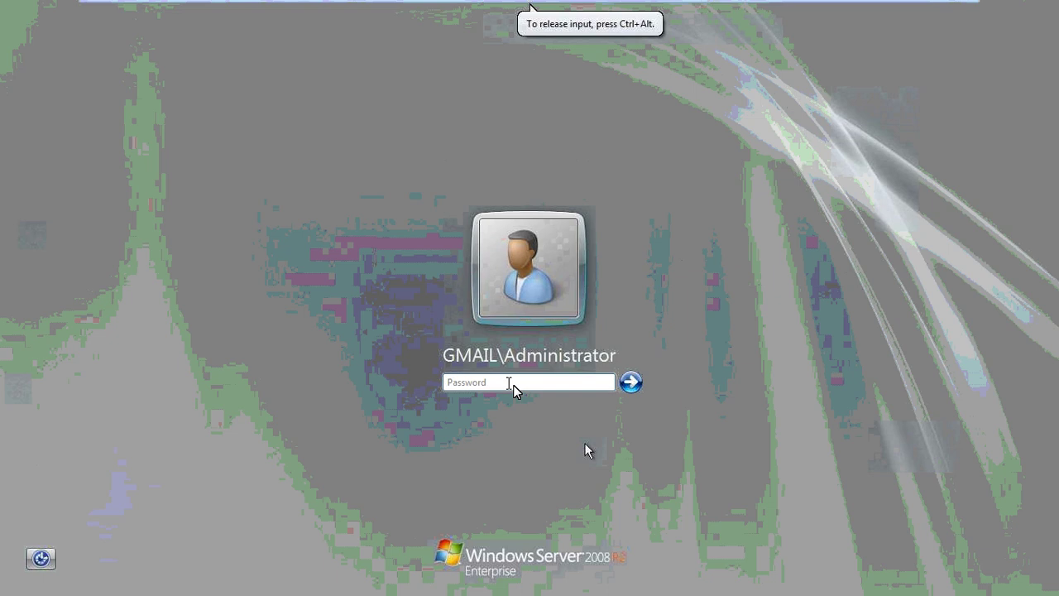
text(****)
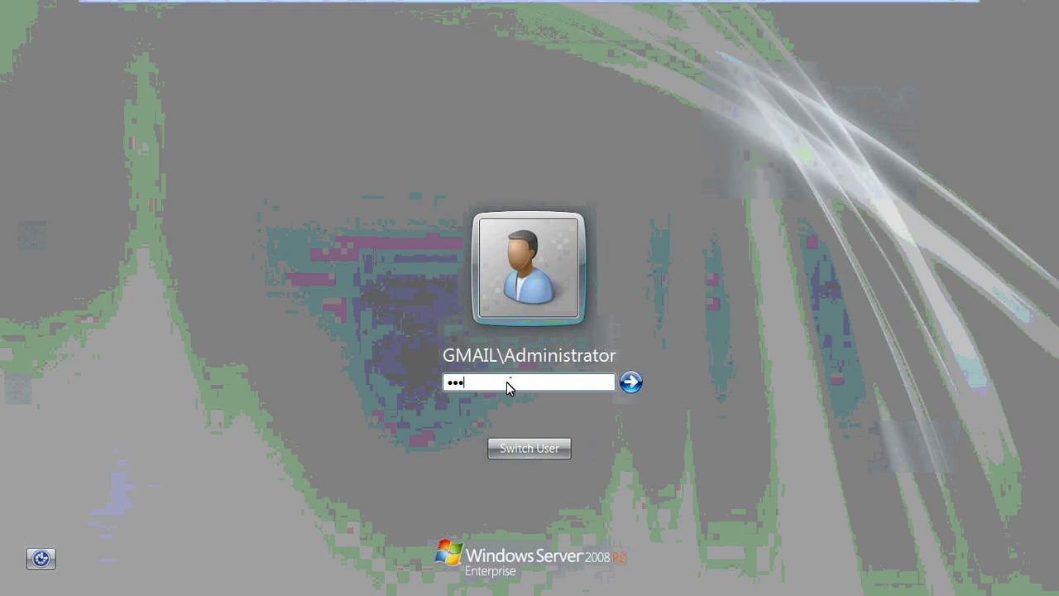
text(****)
key(Return)
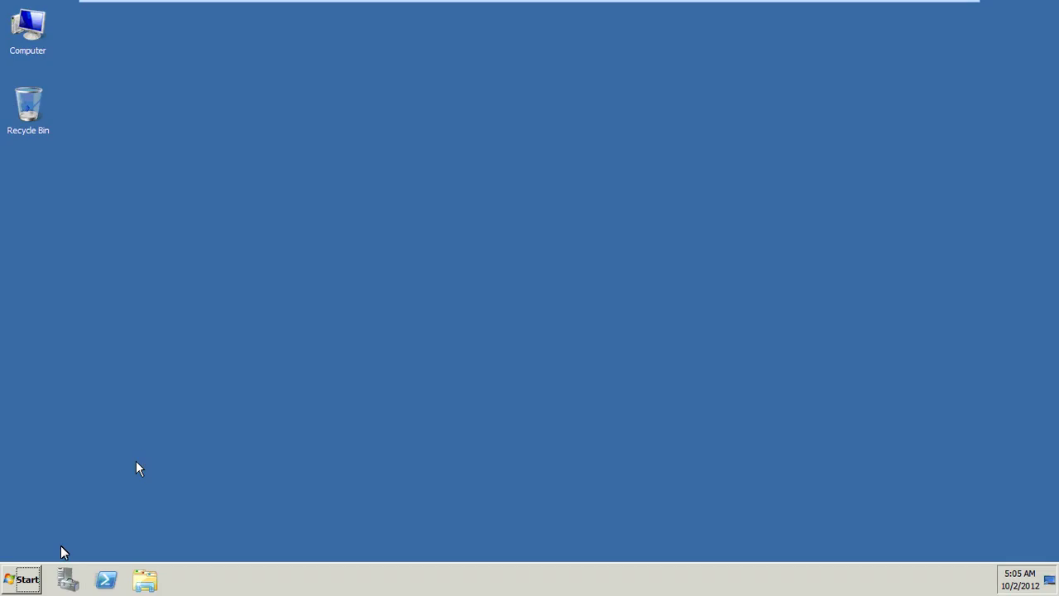
- Open Network Connections by running ncpa.cpl
key(super+r)
text(n)
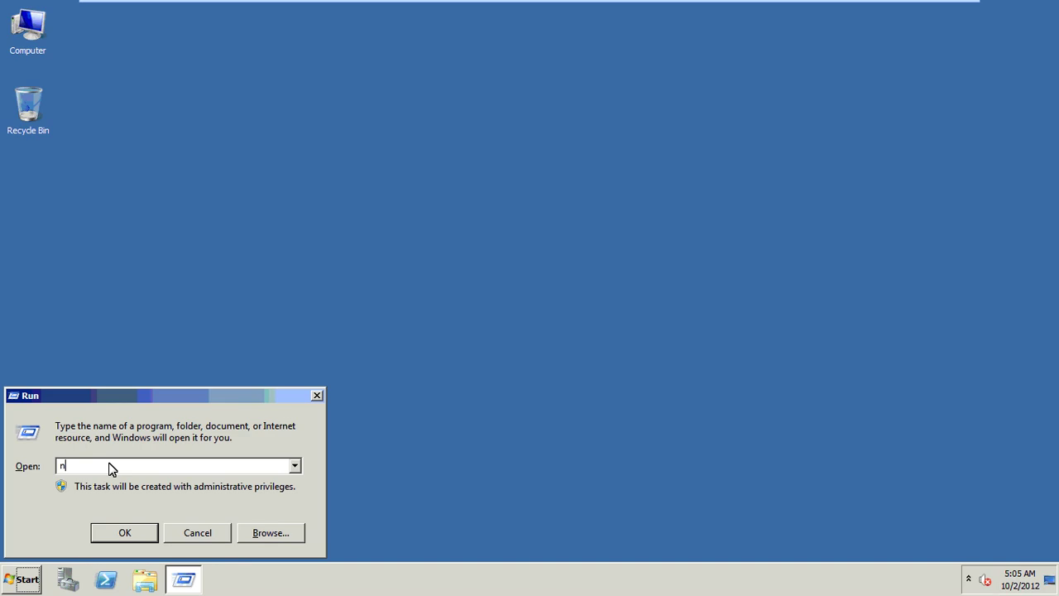
text(cpa.cpl)
key(Return)
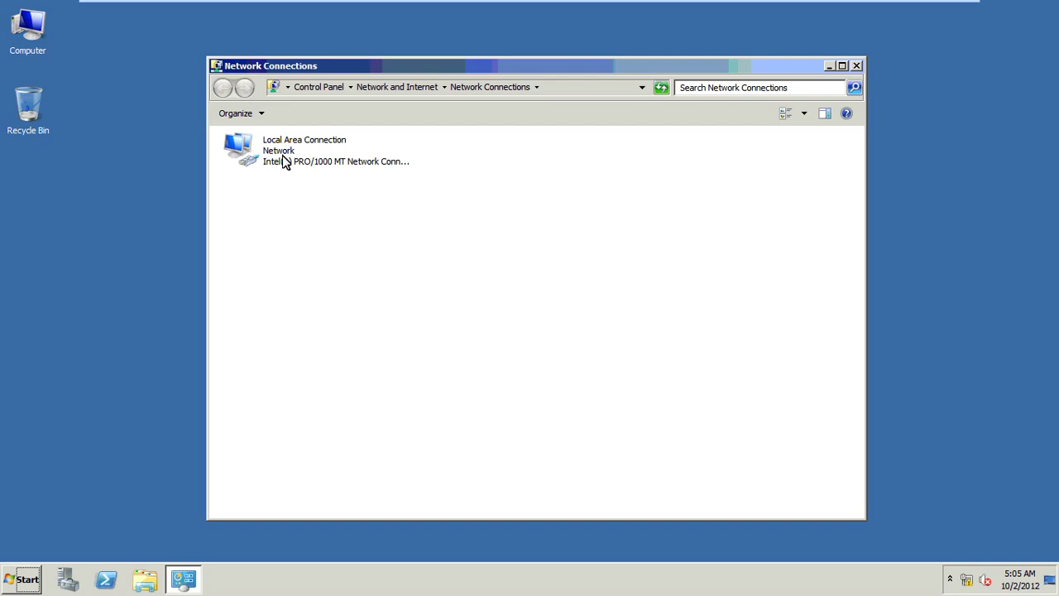
- Check the IPv4 address and DNS servers in the Local Area Connection's status details, and close the details and status windows
right_click(282, 155)
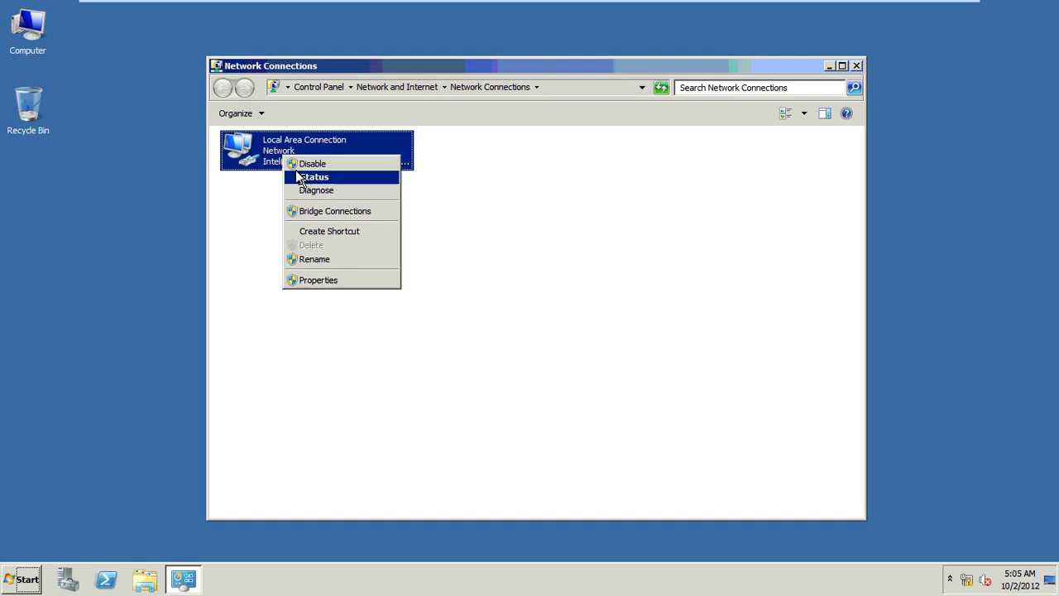
click(301, 177)
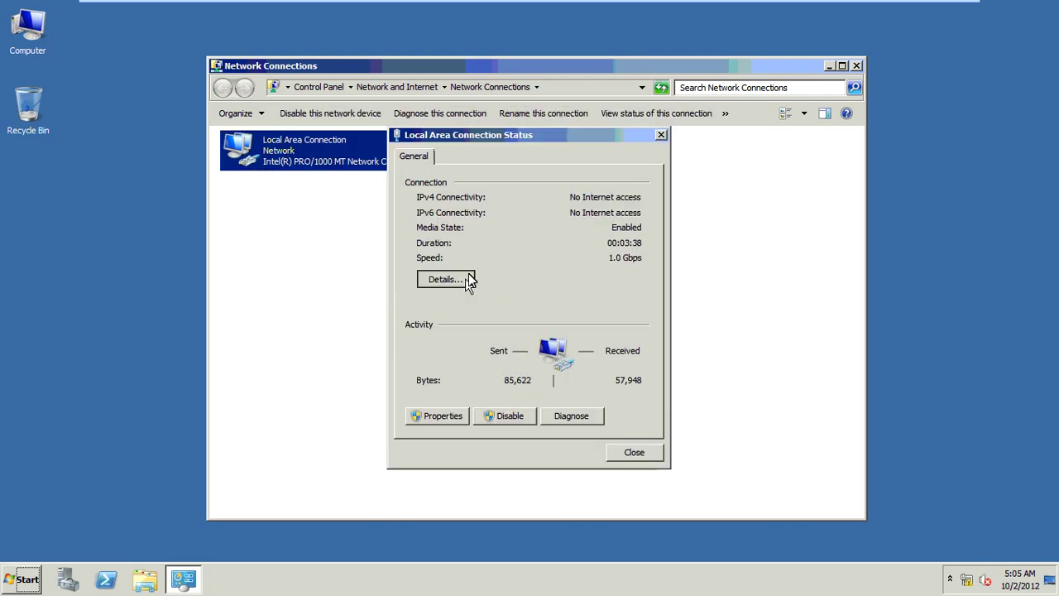
click(468, 279)
click(524, 258)
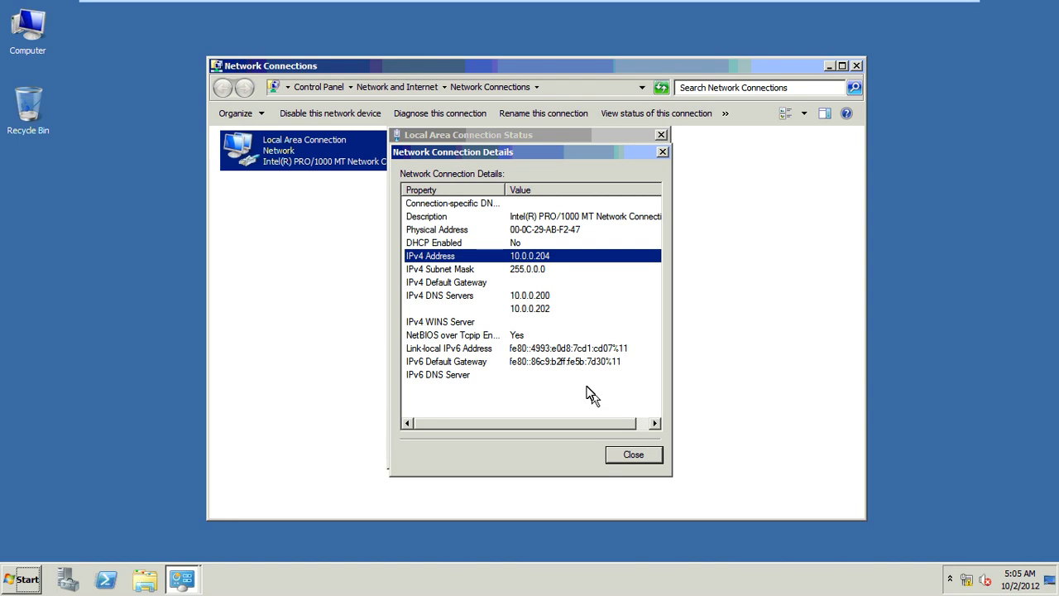
click(633, 453)
click(633, 453)
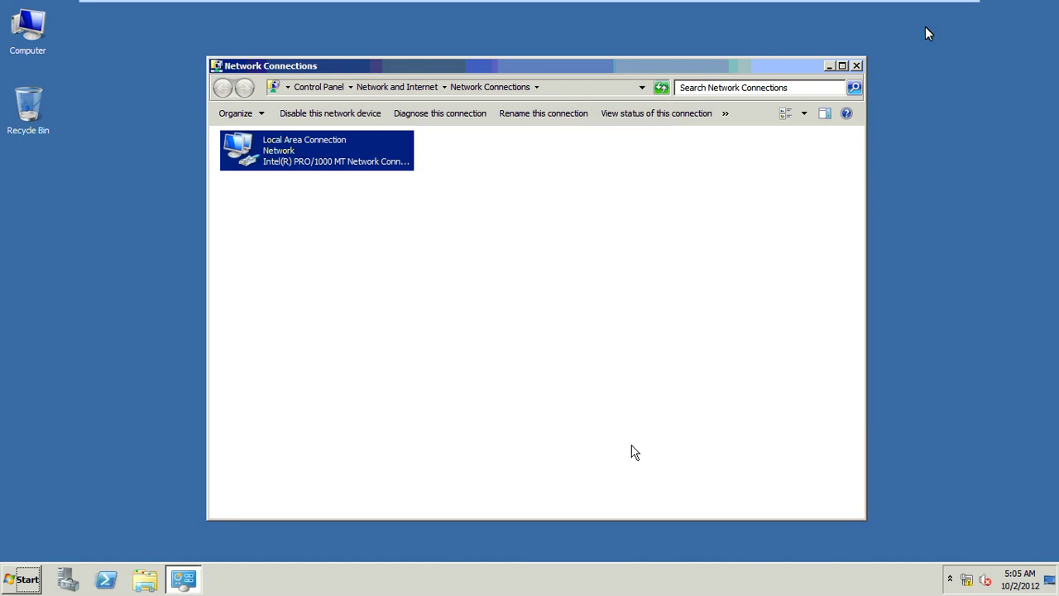
- Set the preferred DNS server to 10.0.0.202 in the Local Area Connection's TCP/IPv4 properties, and close Network Connections
right_click(376, 170)
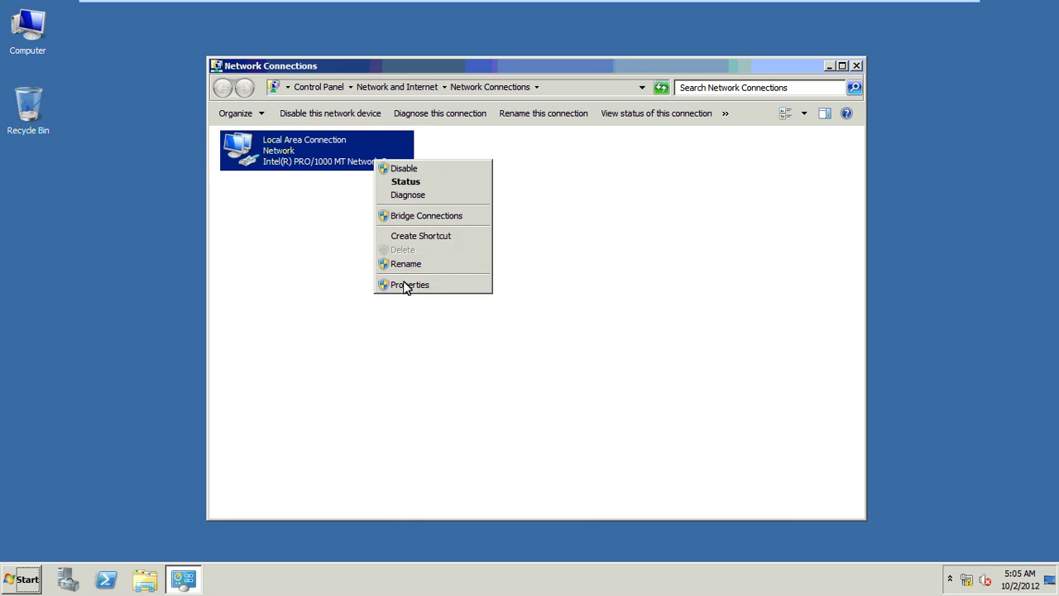
click(389, 285)
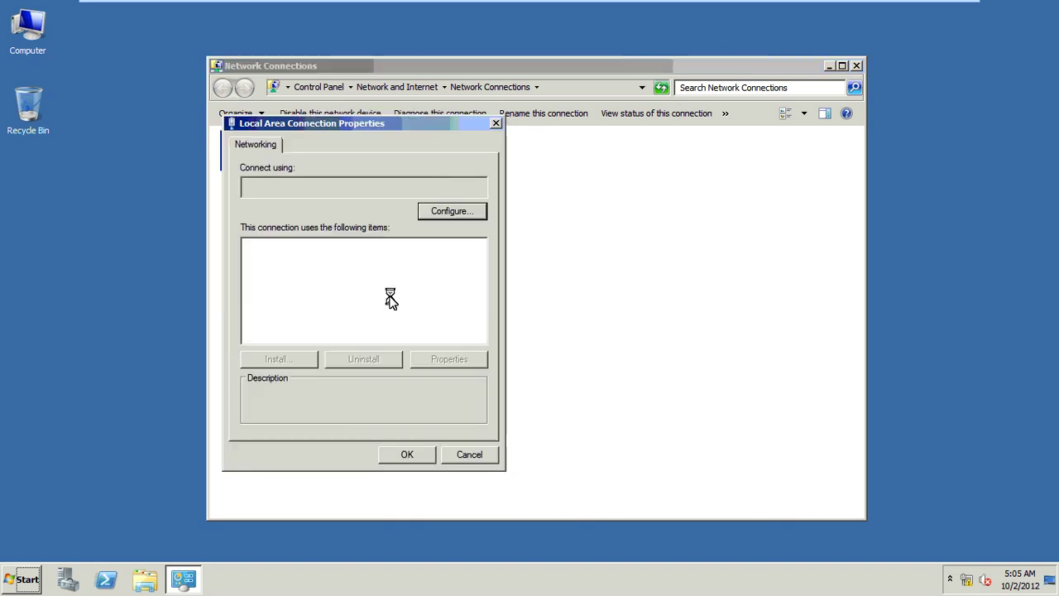
click(390, 297)
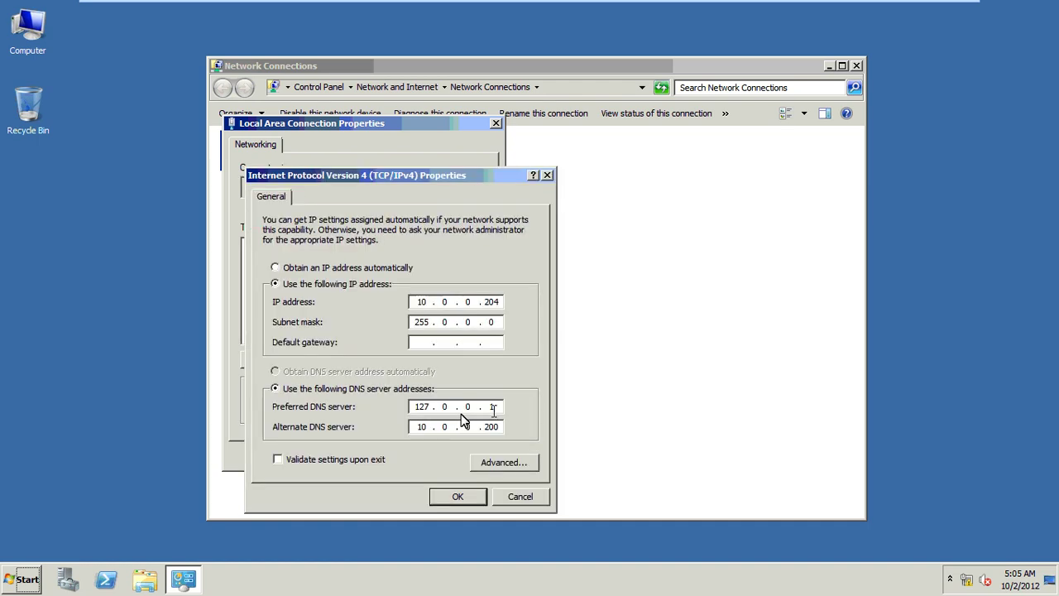
click(493, 406)
key(BackSpace)
key(BackSpace)
key(BackSpace)
key(BackSpace)
key(BackSpace)
key(BackSpace)
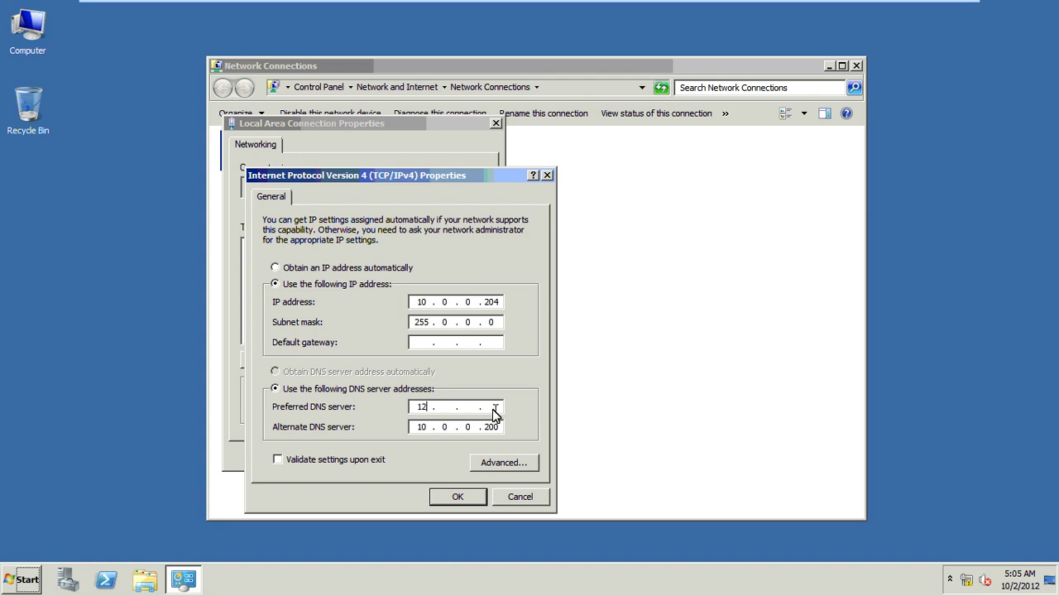
text(10 . 0 . 0 . 200)
key(BackSpace)
text(2)
click(459, 496)
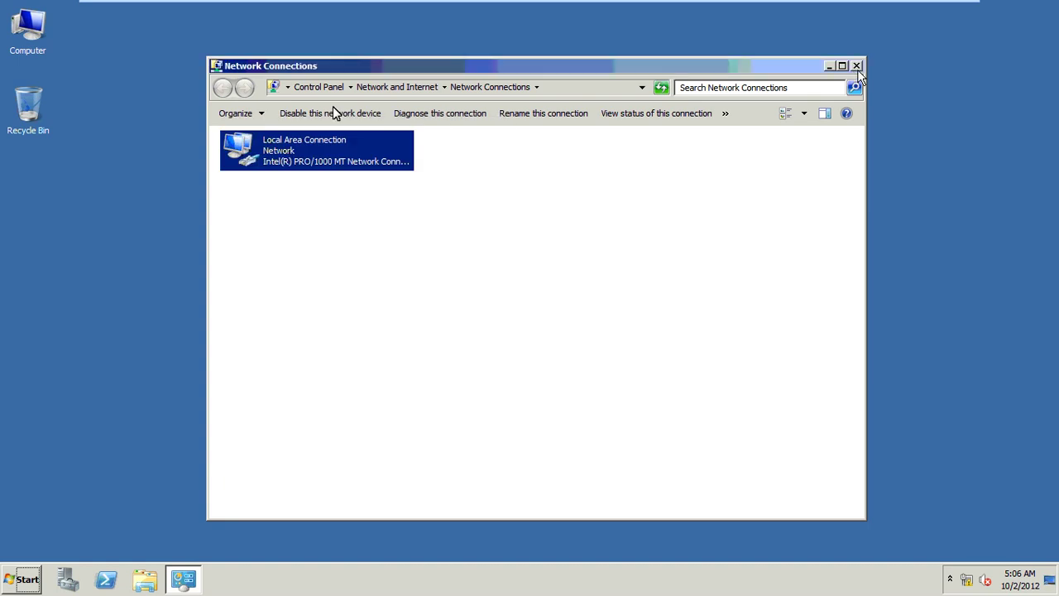
key(alt+F4)
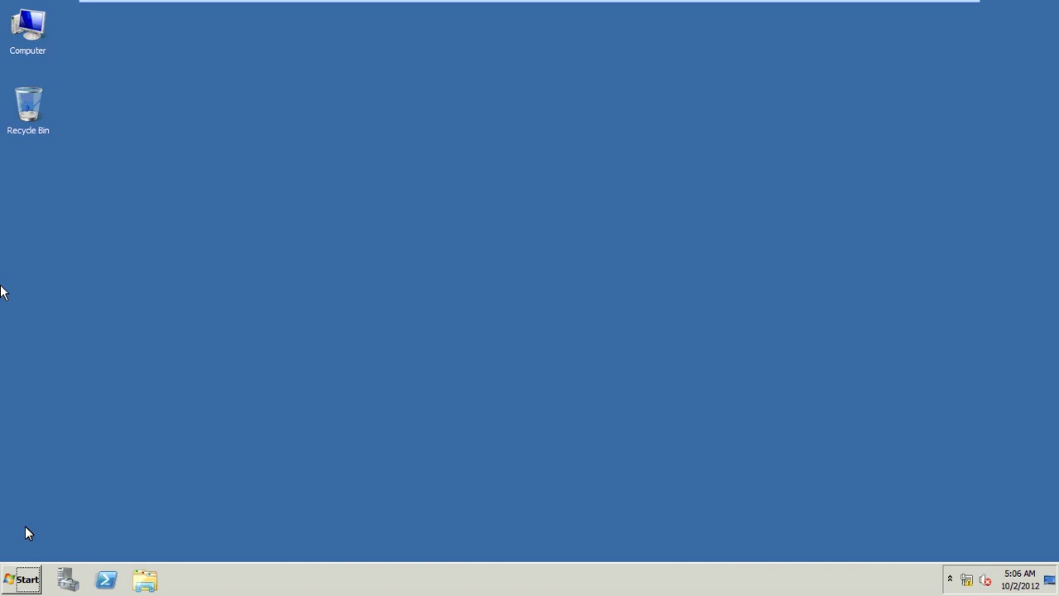
- Open DNS Manager and check the forward and reverse lookup zones of SERVER7
click(25, 579)
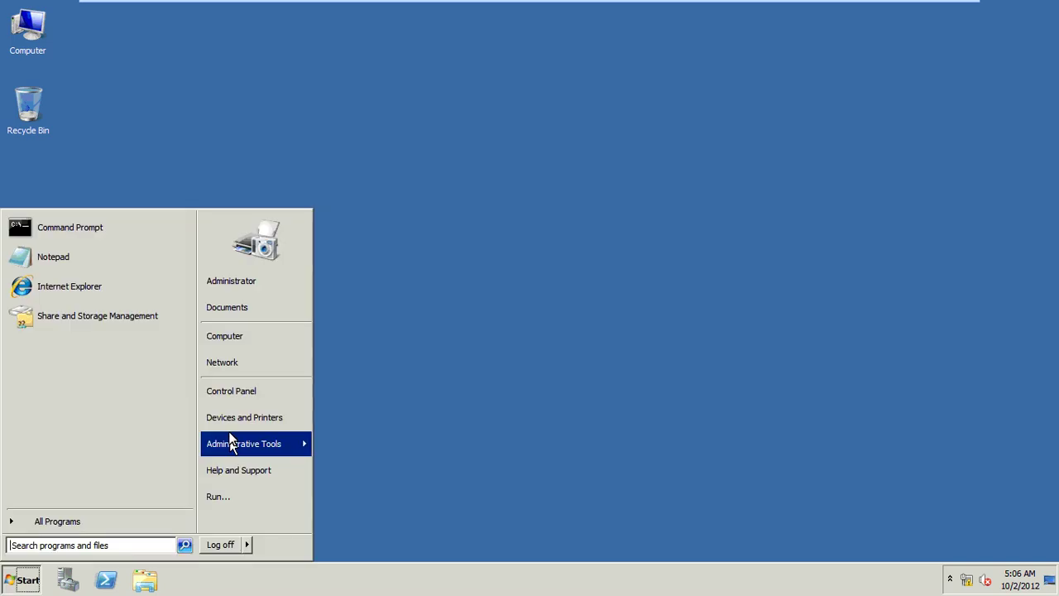
click(234, 445)
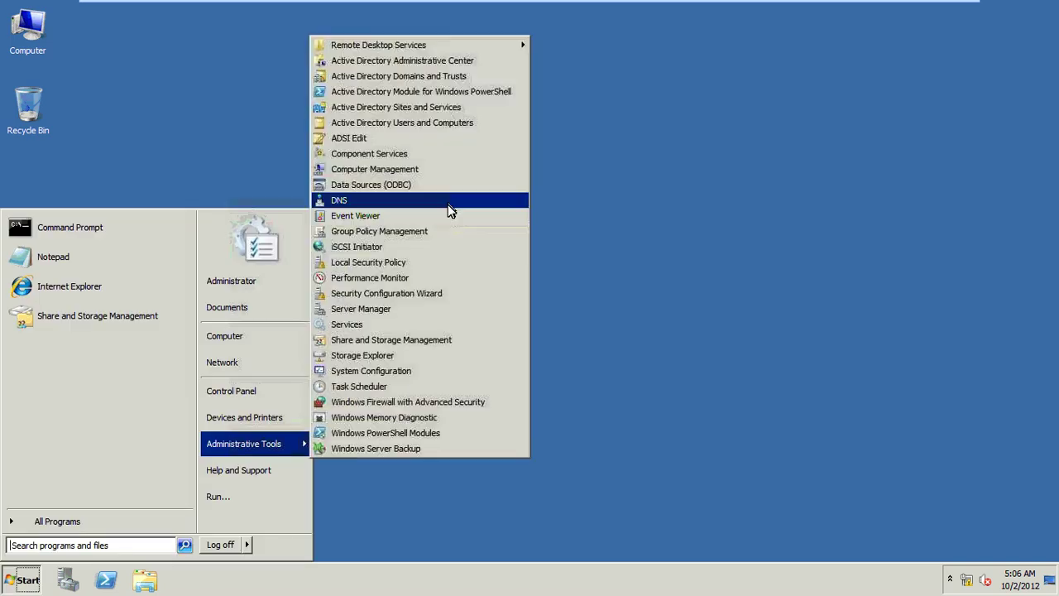
click(450, 208)
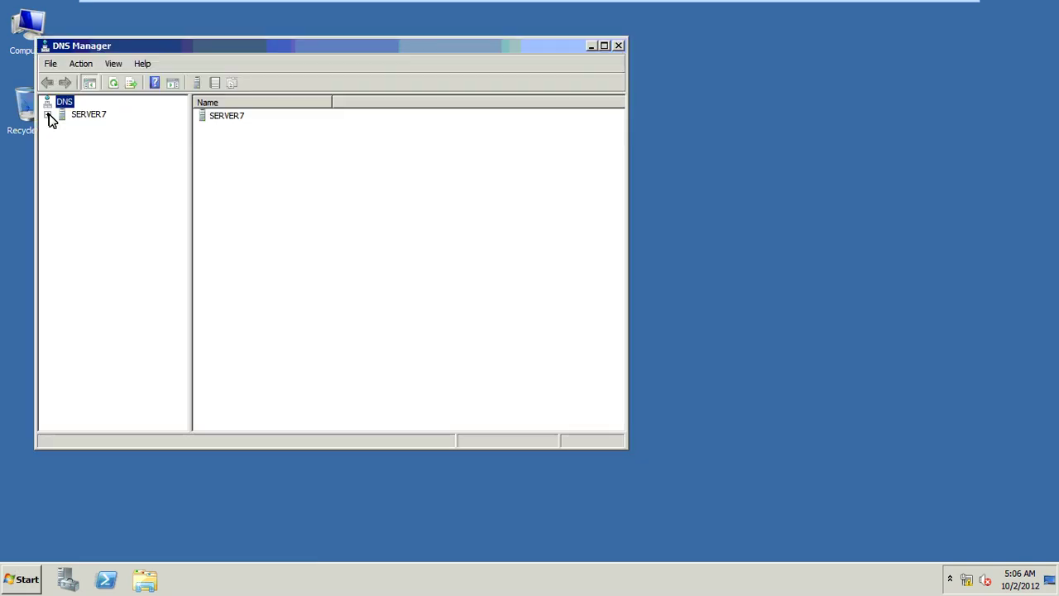
click(64, 139)
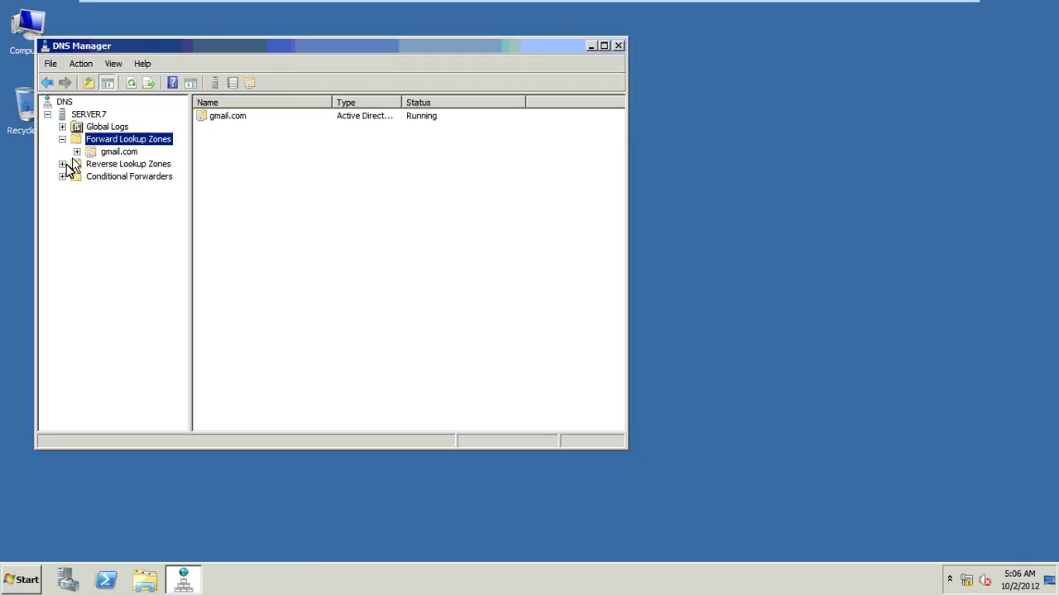
click(66, 163)
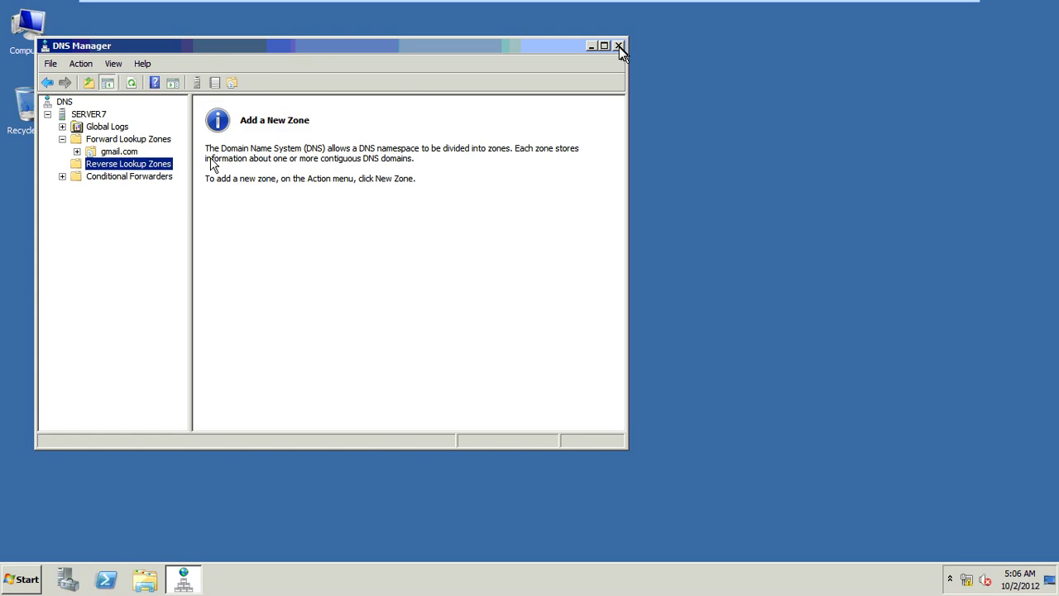
- Check the Users container of gmail.com in Active Directory Users and Computers, close it, and take the virtual machine out of full screen
click(11, 585)
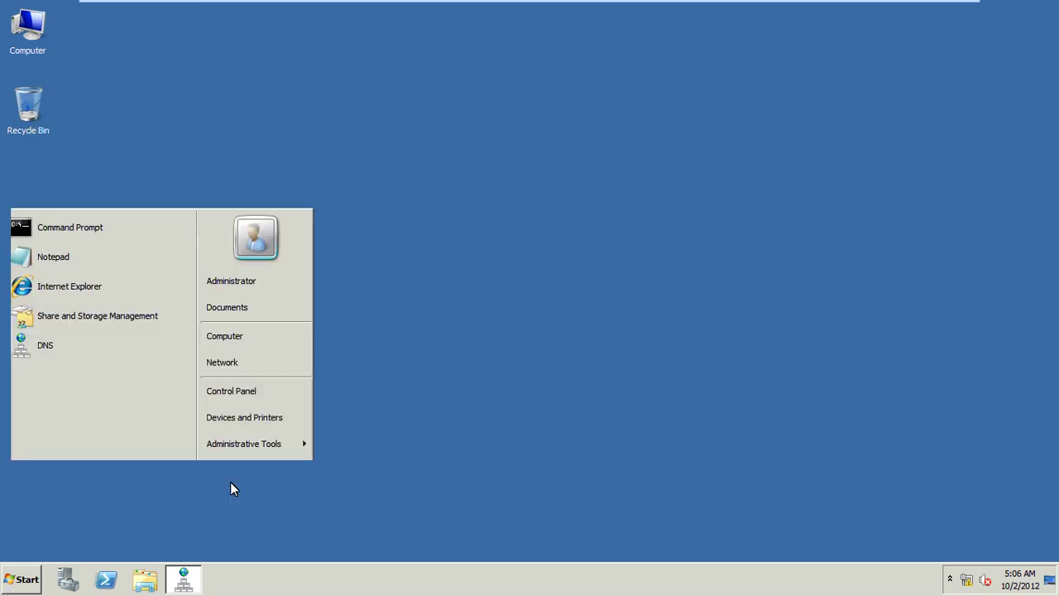
mouse_move(264, 440)
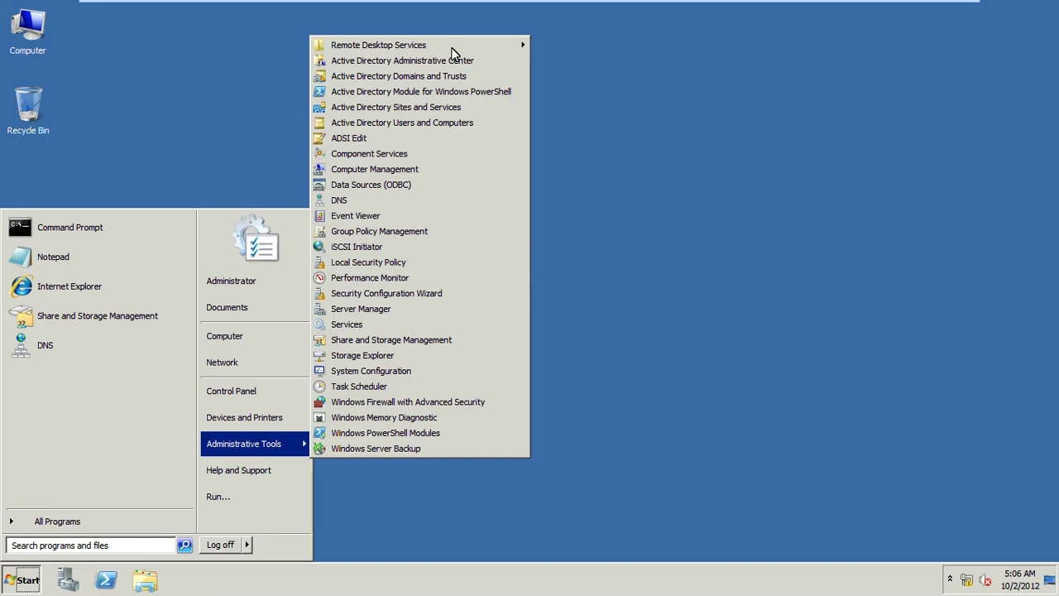
click(427, 54)
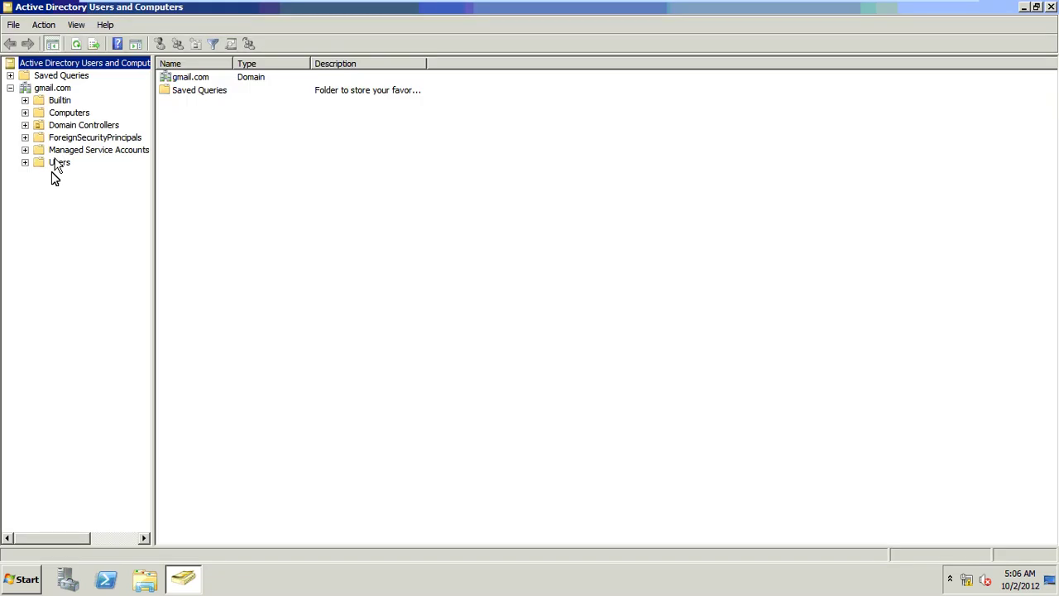
click(58, 163)
click(1051, 7)
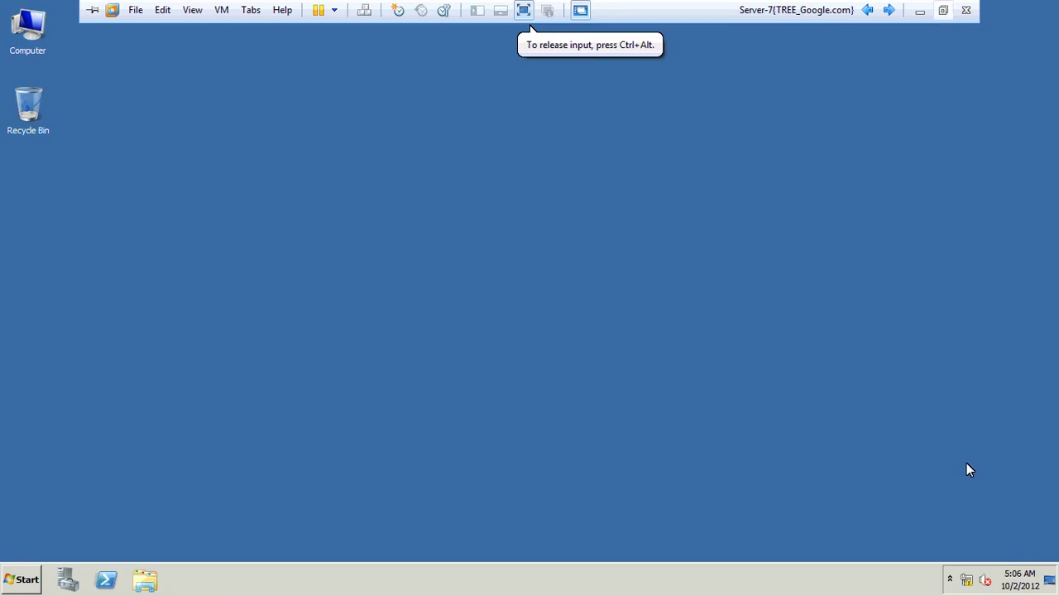
key(ctrl+alt+Return)
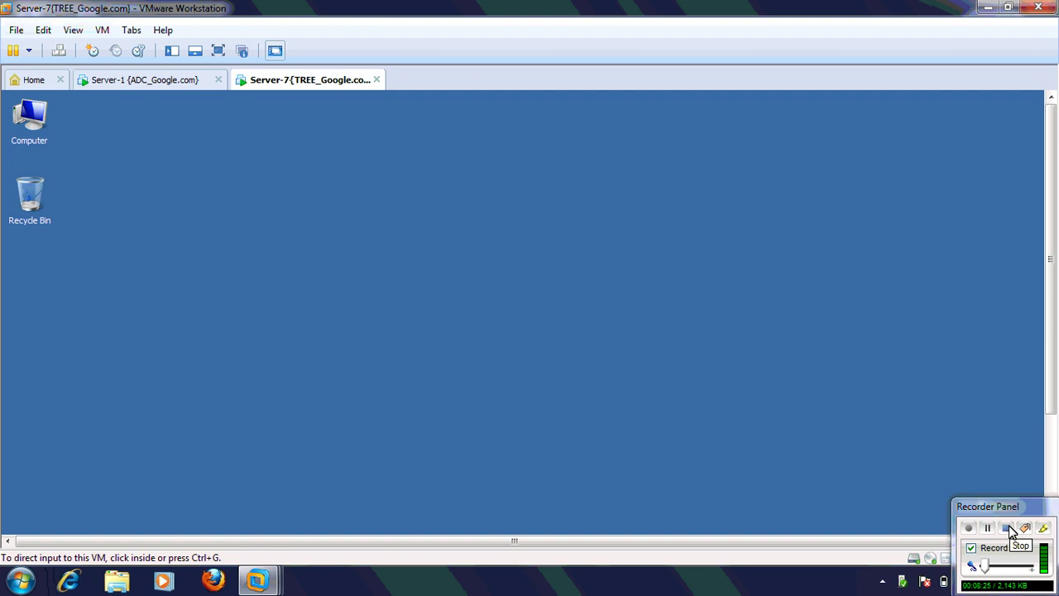